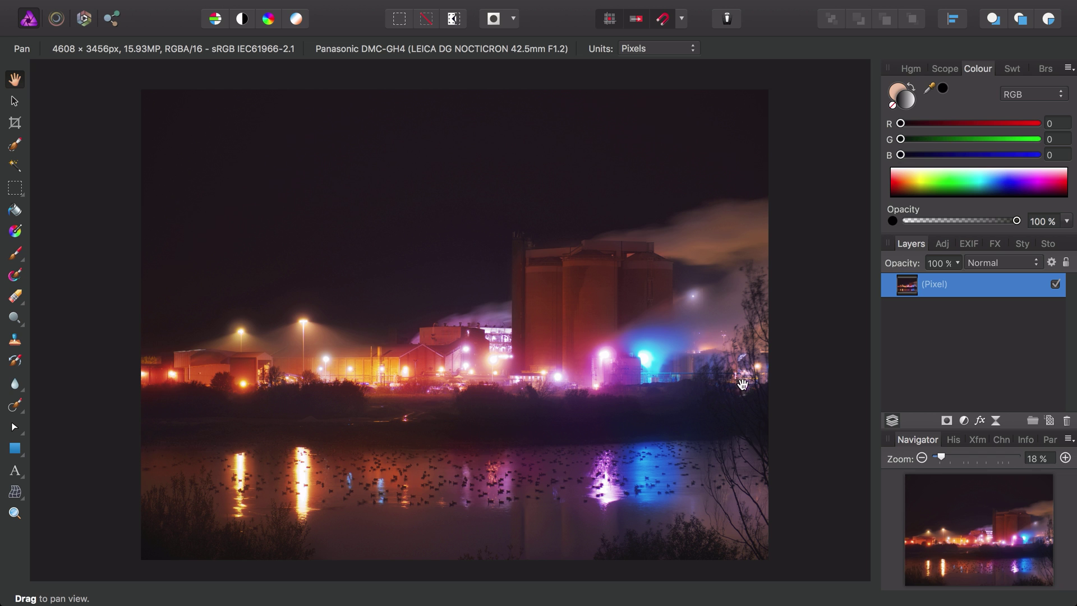
- Add a large black artistic text object reading 'JR' over the lake
{"action": "left_click", "coordinate": [19, 472]}
{"action": "left_click", "coordinate": [88, 477]}
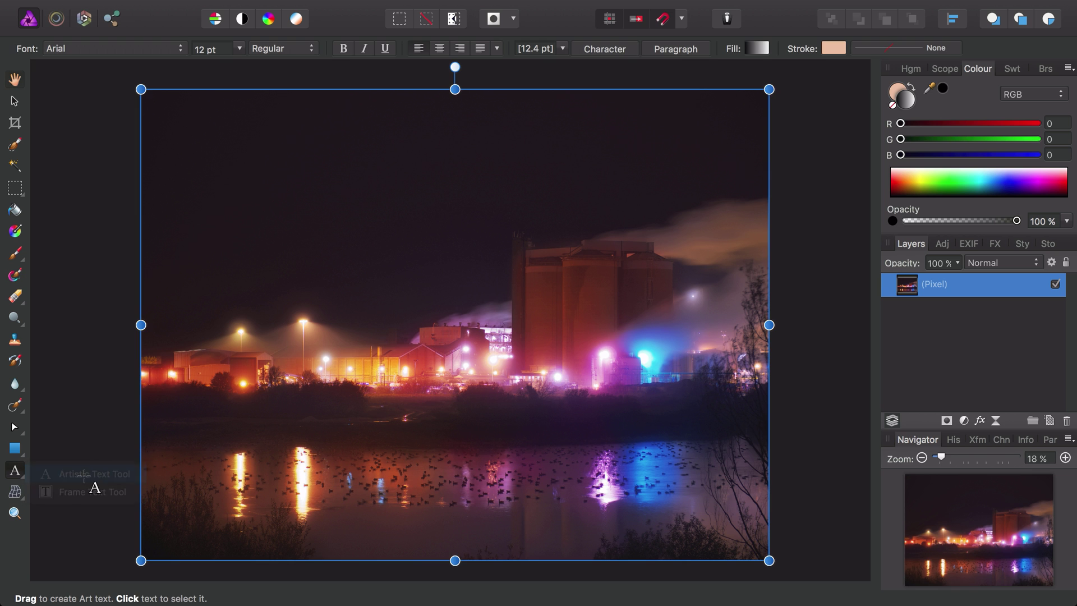
{"action": "left_click_drag", "start_coordinate": [561, 325], "coordinate": [491, 231]}
{"action": "scroll", "coordinate": [491, 231], "scroll_direction": "up", "scroll_amount": 2}
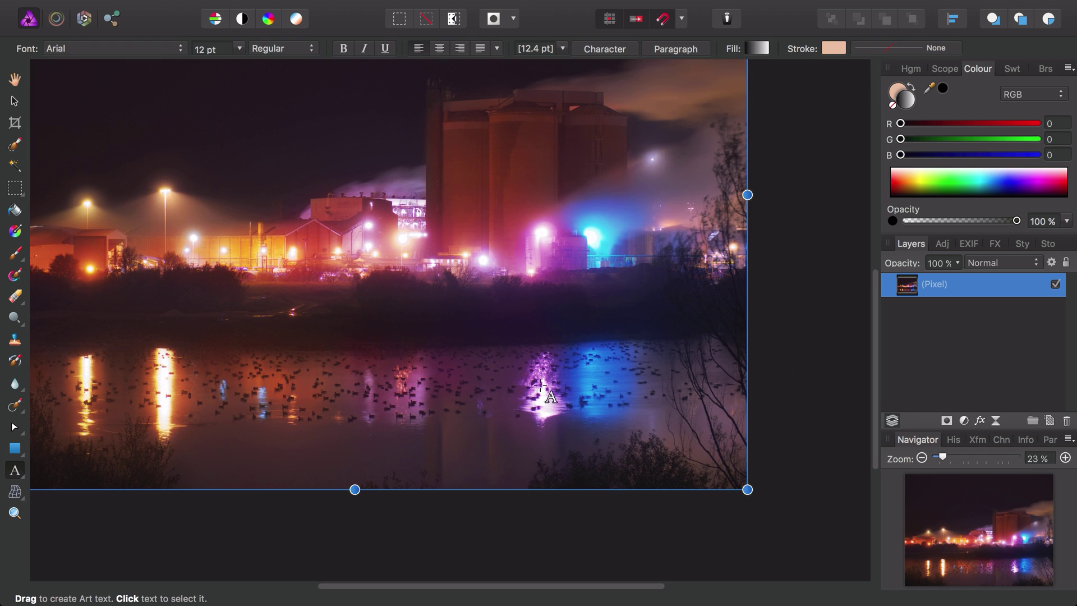
{"action": "left_click_drag", "start_coordinate": [511, 374], "coordinate": [574, 413]}
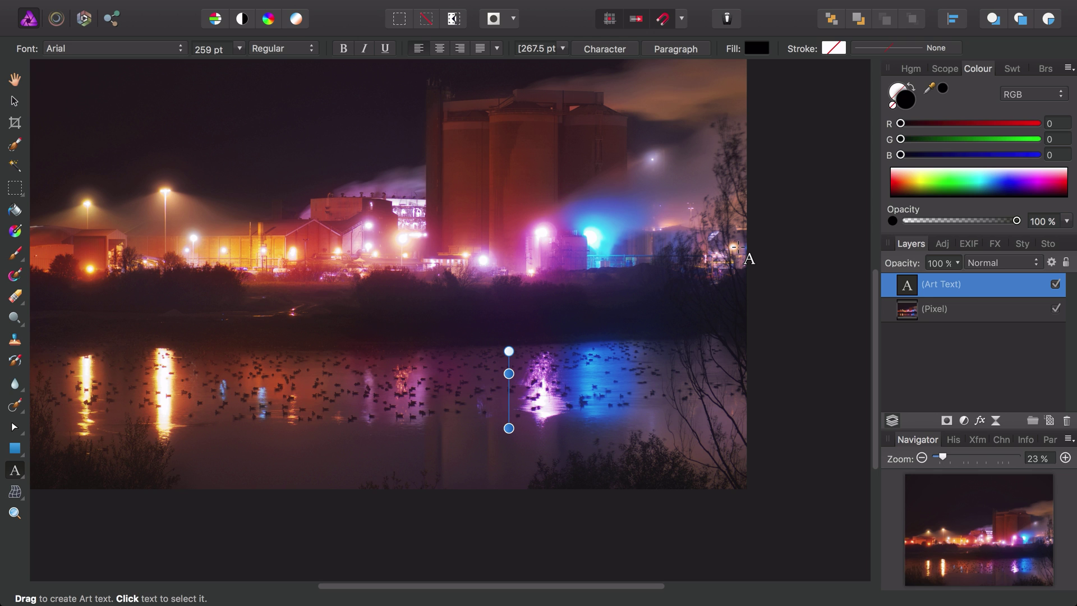
{"action": "type", "text": "JR"}
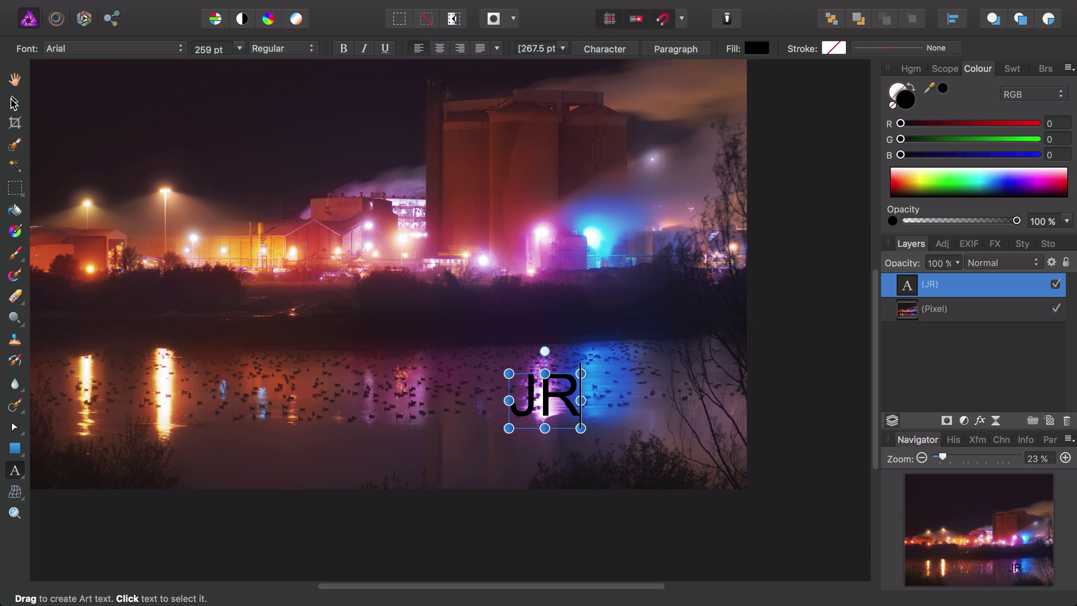
- Change the JR text fill from black to near-white light grey (RGB 229)
{"action": "left_click", "coordinate": [14, 103]}
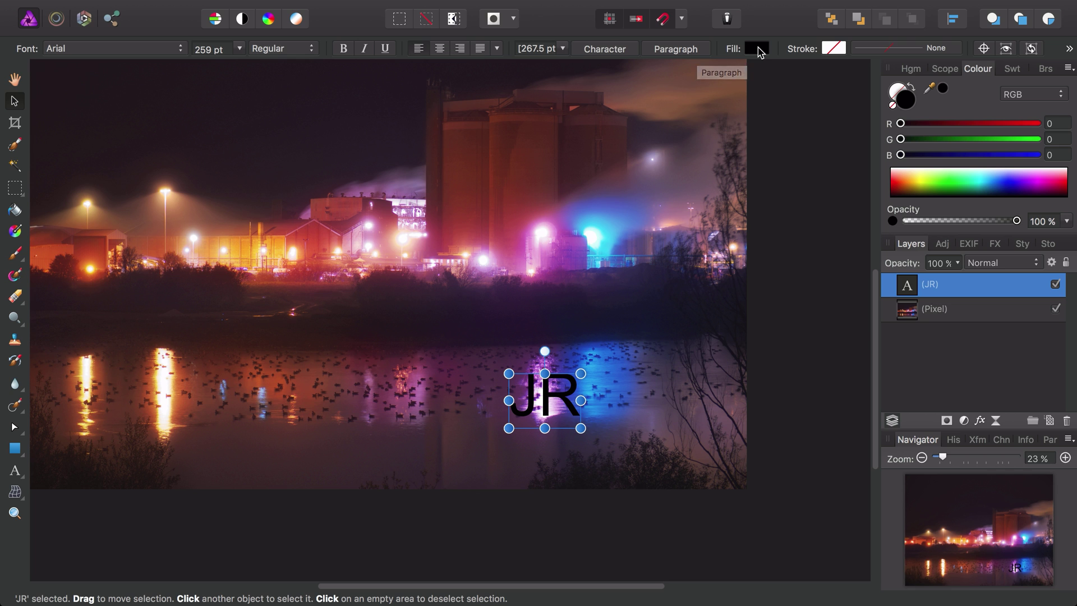
{"action": "left_click", "coordinate": [758, 51]}
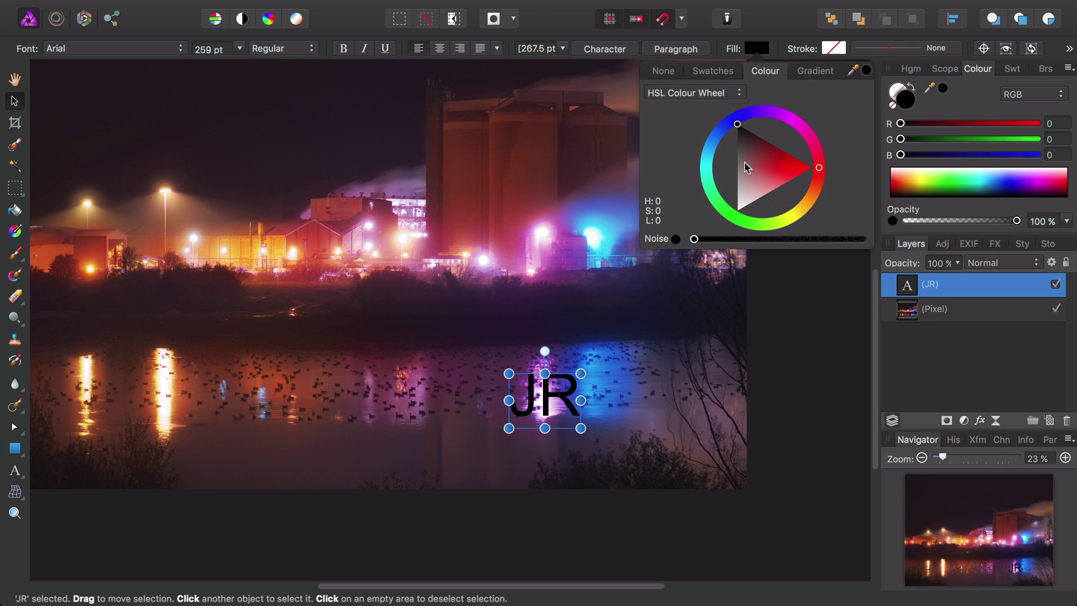
{"action": "left_click_drag", "start_coordinate": [749, 168], "coordinate": [722, 206]}
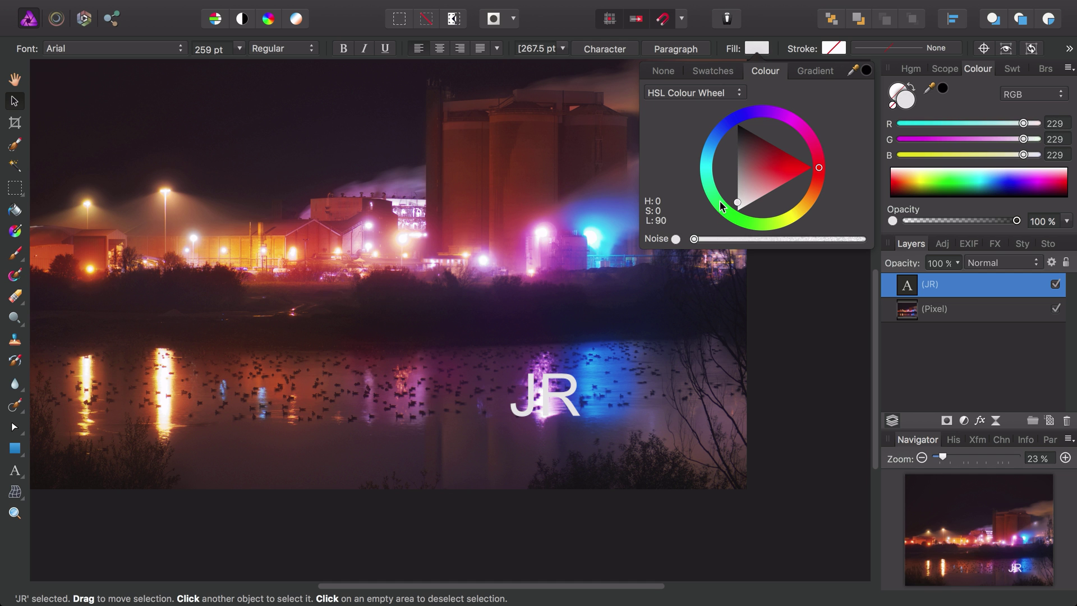
- Shift the JR text slightly right and down over the lake's blue reflection
{"action": "scroll", "coordinate": [623, 418], "scroll_direction": "up", "scroll_amount": 5}
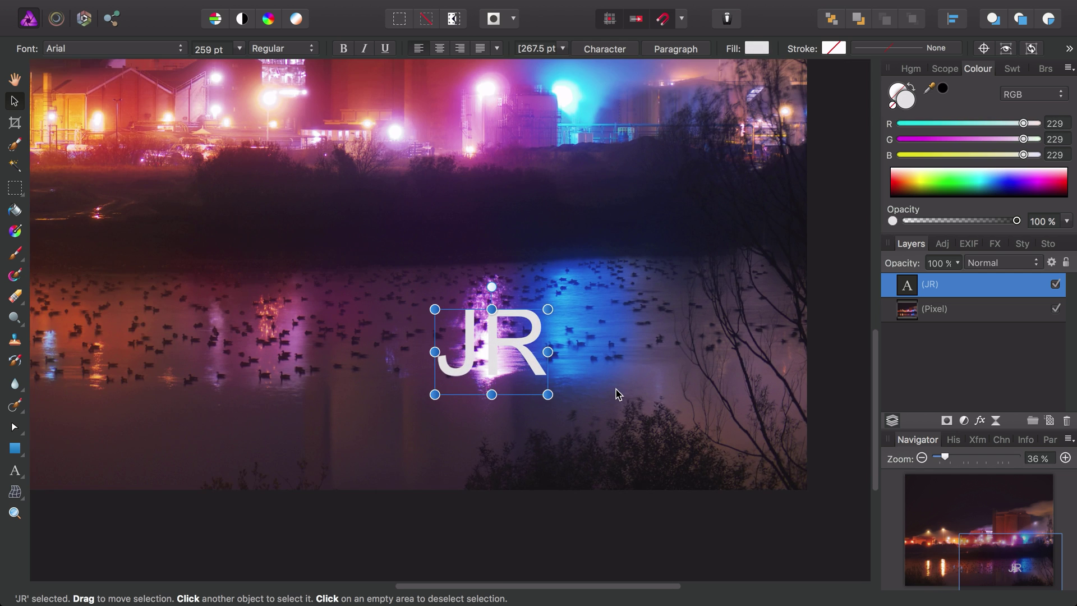
{"action": "left_click_drag", "start_coordinate": [617, 394], "coordinate": [480, 364]}
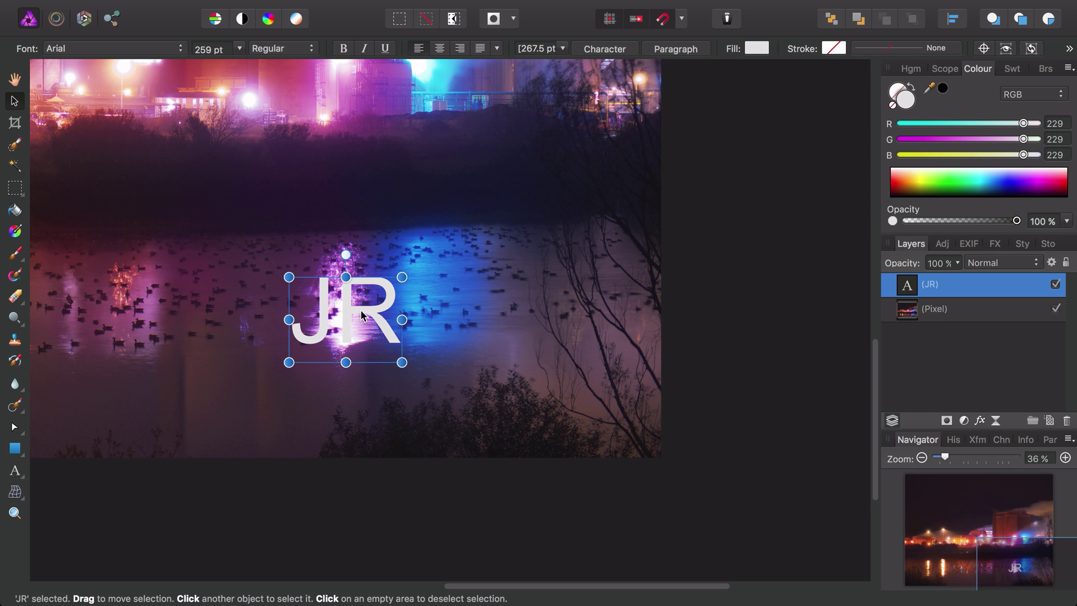
{"action": "left_click_drag", "start_coordinate": [361, 315], "coordinate": [422, 329]}
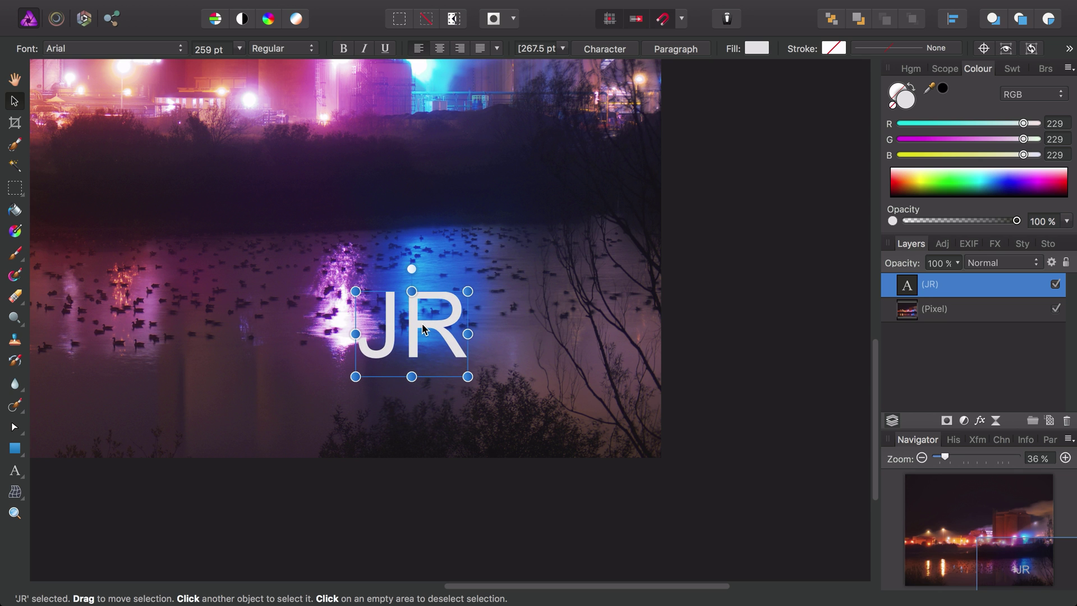
{"action": "scroll", "coordinate": [584, 369], "scroll_direction": "left", "scroll_amount": 6}
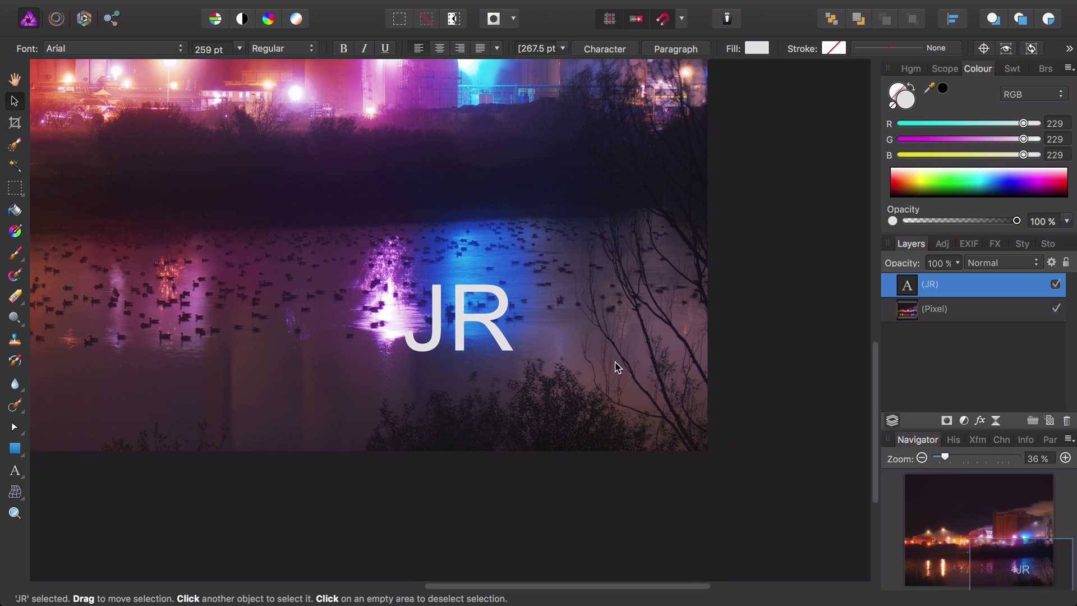
- Switch the JR lettering's font from Arial to Gill Sans MT
{"action": "left_click", "coordinate": [101, 50]}
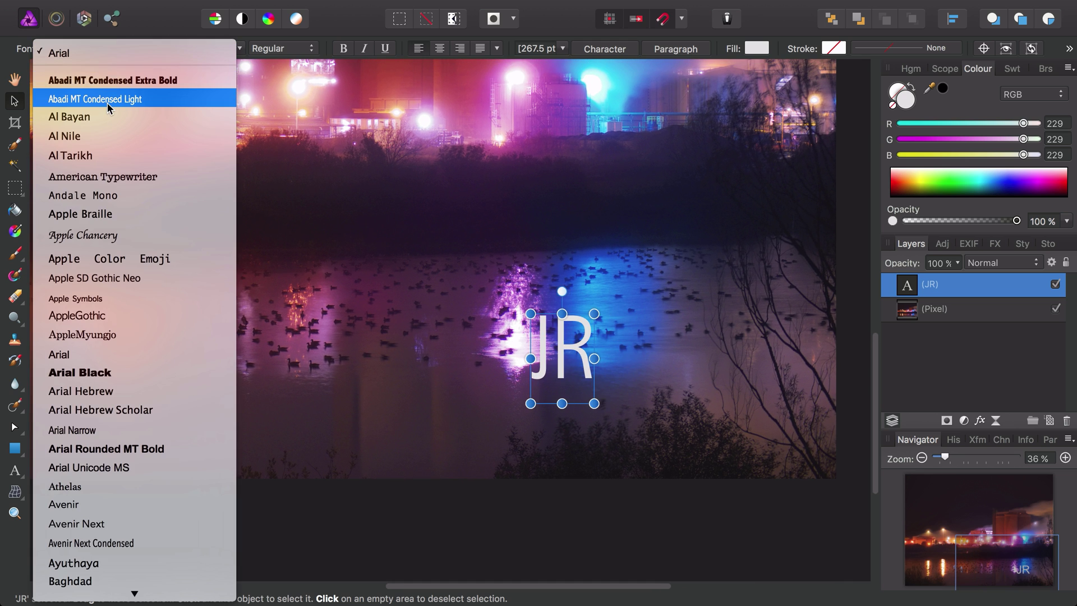
{"action": "scroll", "coordinate": [125, 238], "scroll_direction": "down", "scroll_amount": 12}
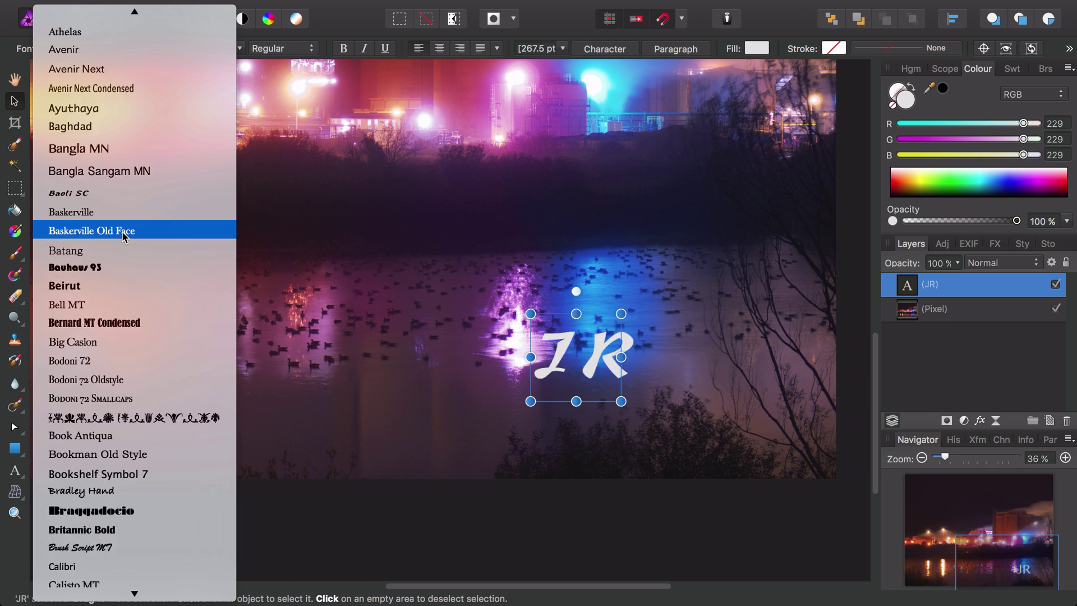
{"action": "scroll", "coordinate": [125, 240], "scroll_direction": "down", "scroll_amount": 6}
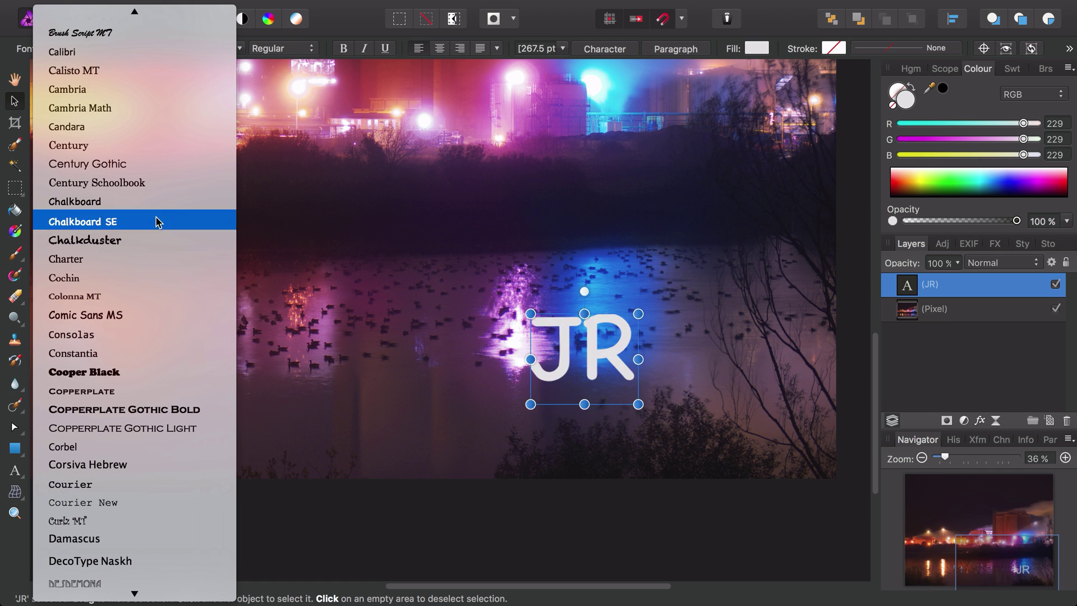
{"action": "scroll", "coordinate": [123, 389], "scroll_direction": "down", "scroll_amount": 10}
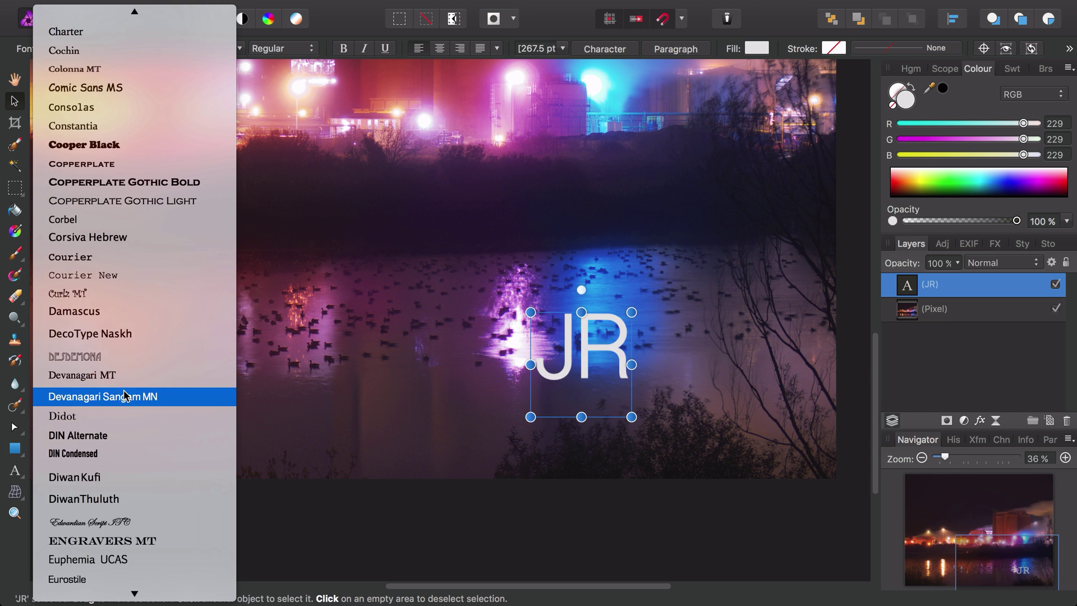
{"action": "scroll", "coordinate": [124, 387], "scroll_direction": "down", "scroll_amount": 10}
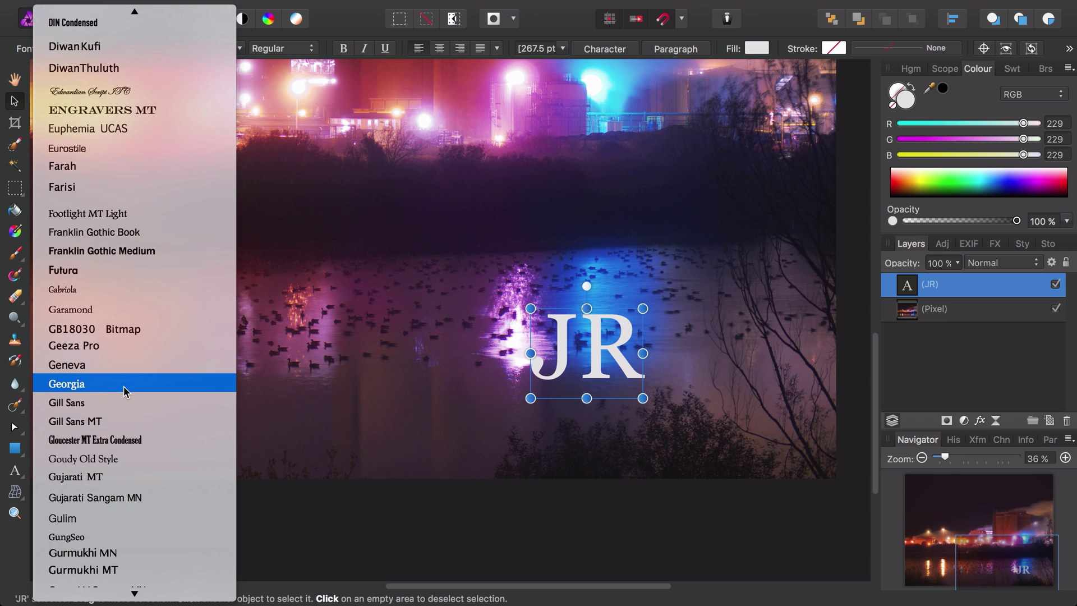
{"action": "left_click", "coordinate": [113, 422]}
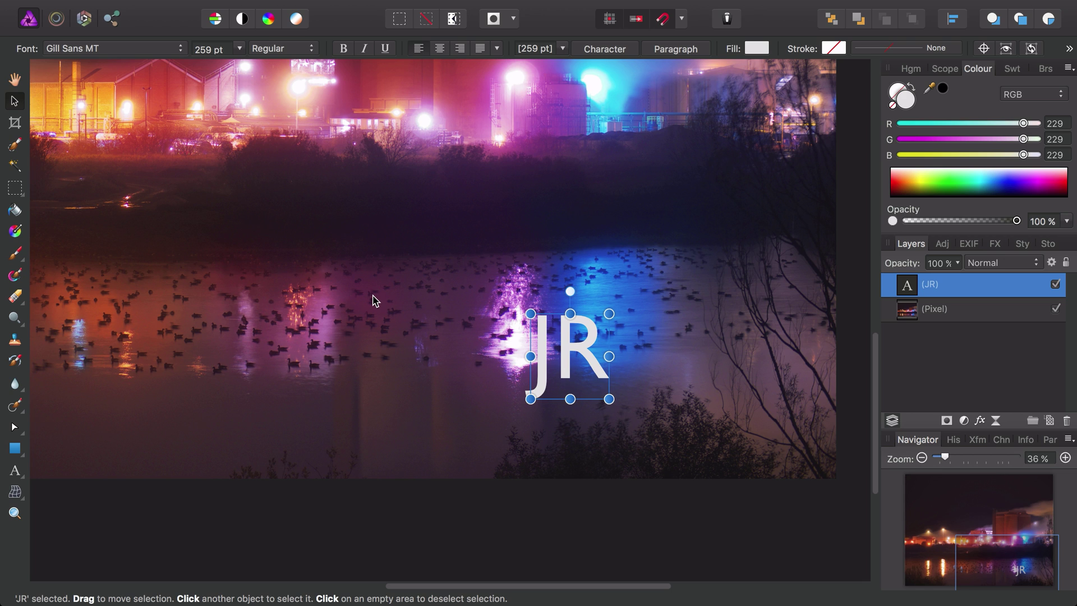
- Open the Character settings for JR and float the panel over the photo
{"action": "left_click", "coordinate": [614, 51]}
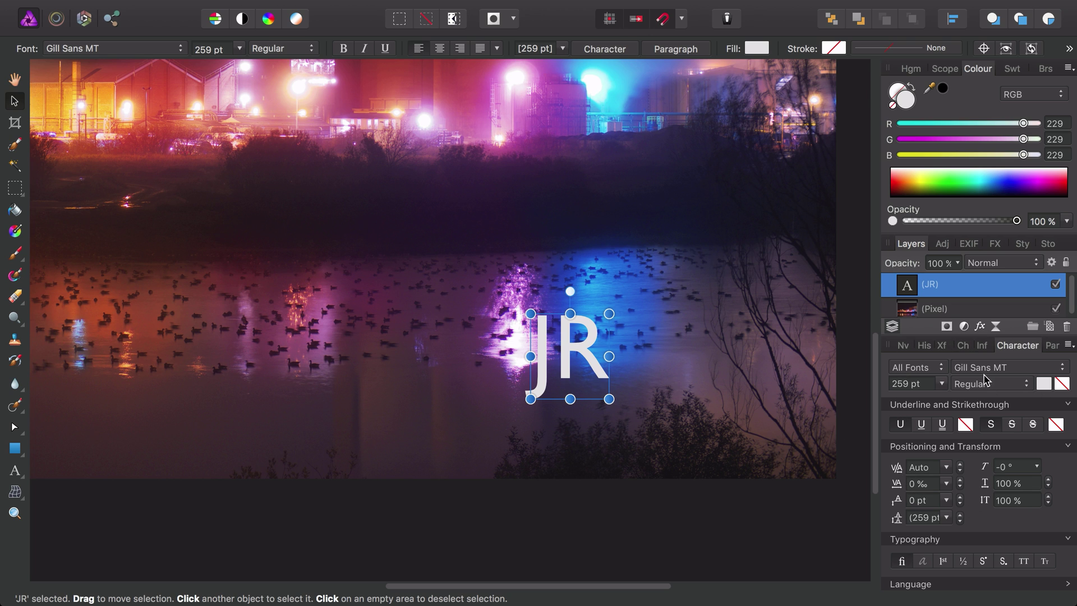
{"action": "left_click_drag", "start_coordinate": [1020, 352], "coordinate": [232, 124]}
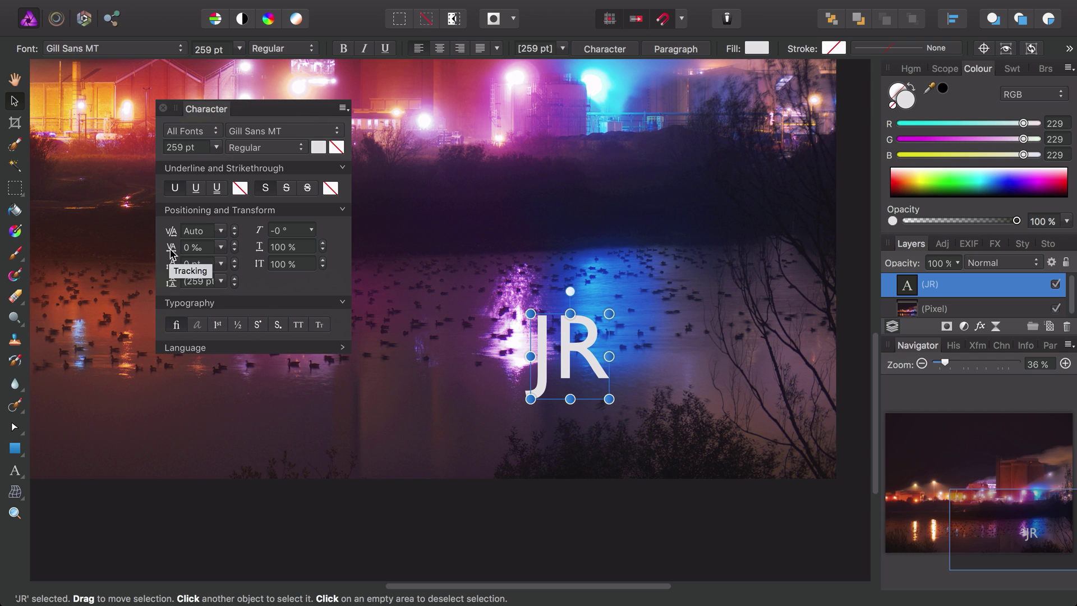
- Tighten JR's tracking from the -50 ‰ preset down to -80 ‰
{"action": "left_click", "coordinate": [222, 247]}
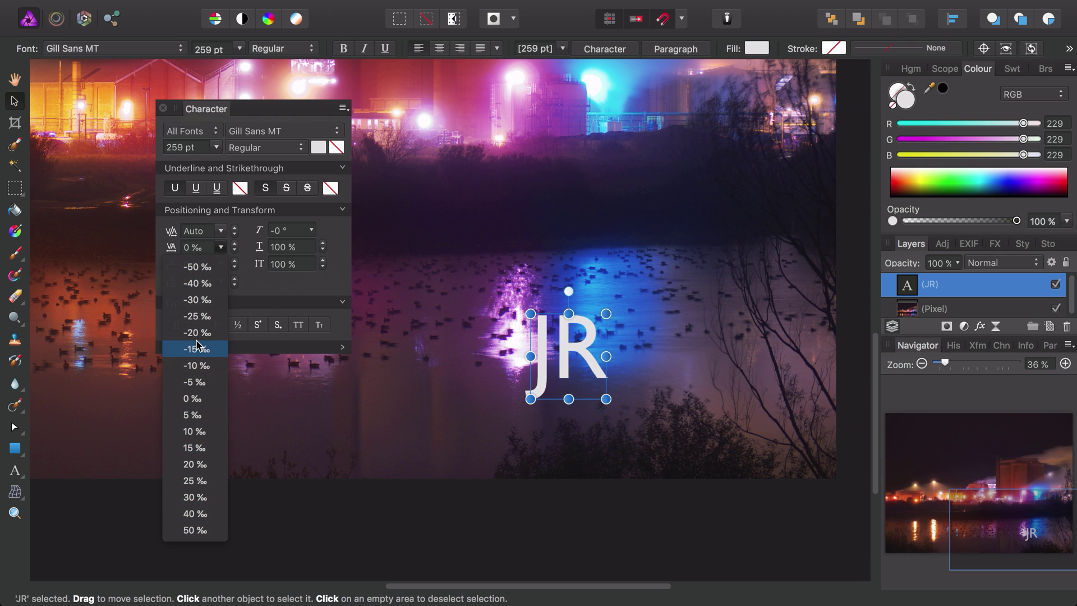
{"action": "left_click", "coordinate": [195, 269]}
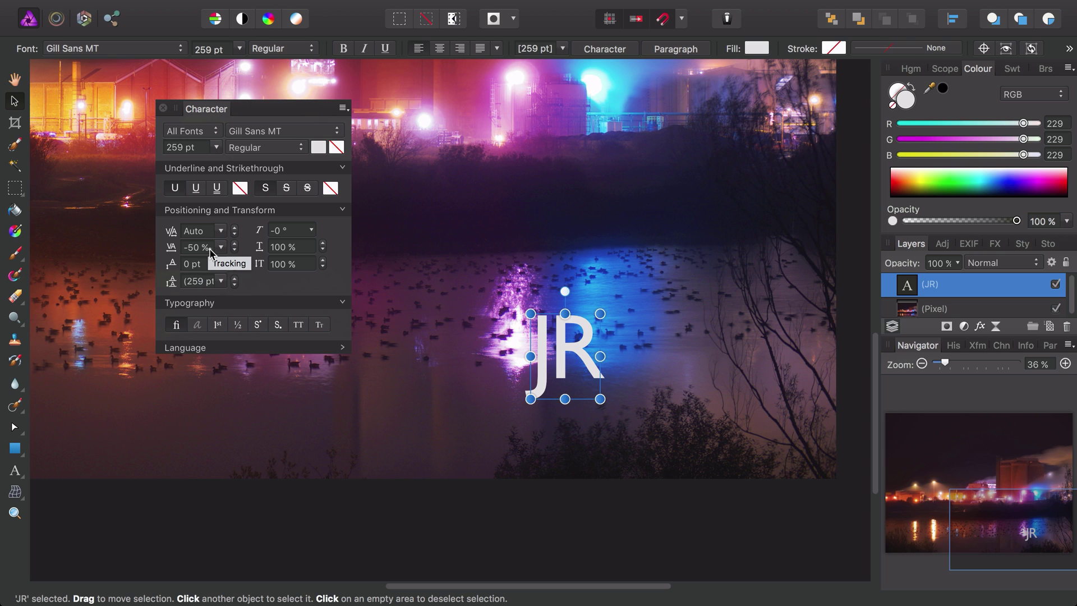
{"action": "left_click", "coordinate": [234, 251]}
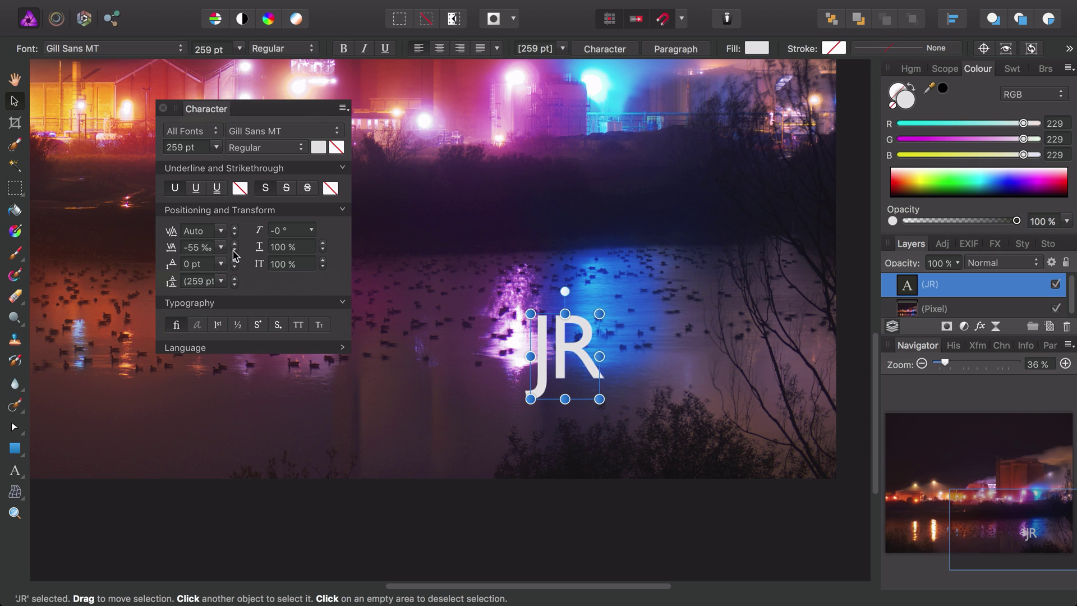
{"action": "left_click", "coordinate": [234, 251]}
{"action": "left_click", "coordinate": [235, 251]}
{"action": "left_click", "coordinate": [235, 251]}
{"action": "left_click", "coordinate": [236, 251]}
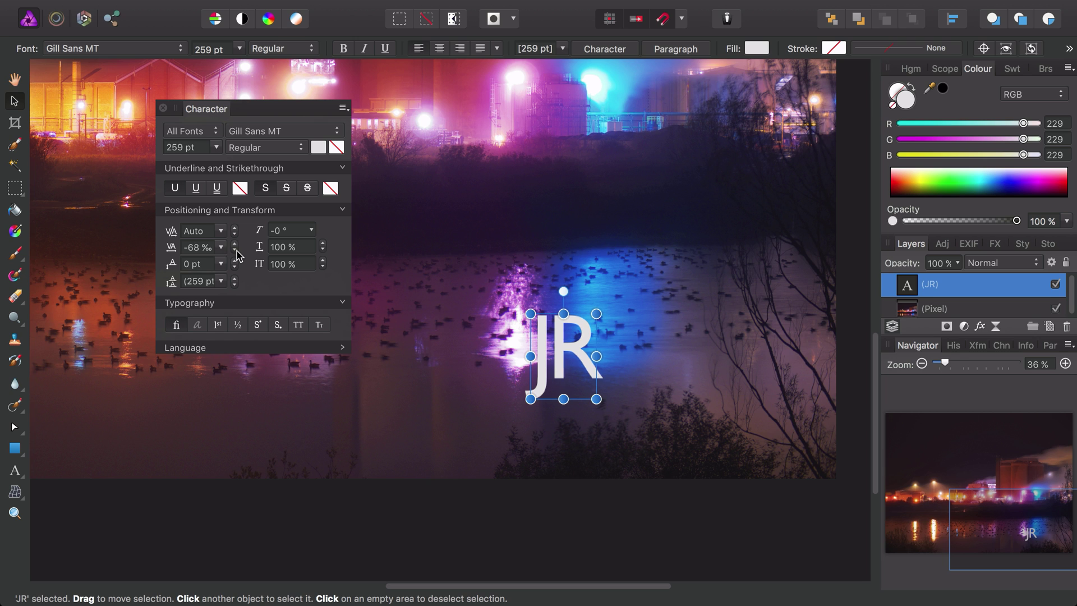
{"action": "left_click", "coordinate": [235, 251]}
{"action": "left_click", "coordinate": [235, 251]}
{"action": "left_click", "coordinate": [235, 251]}
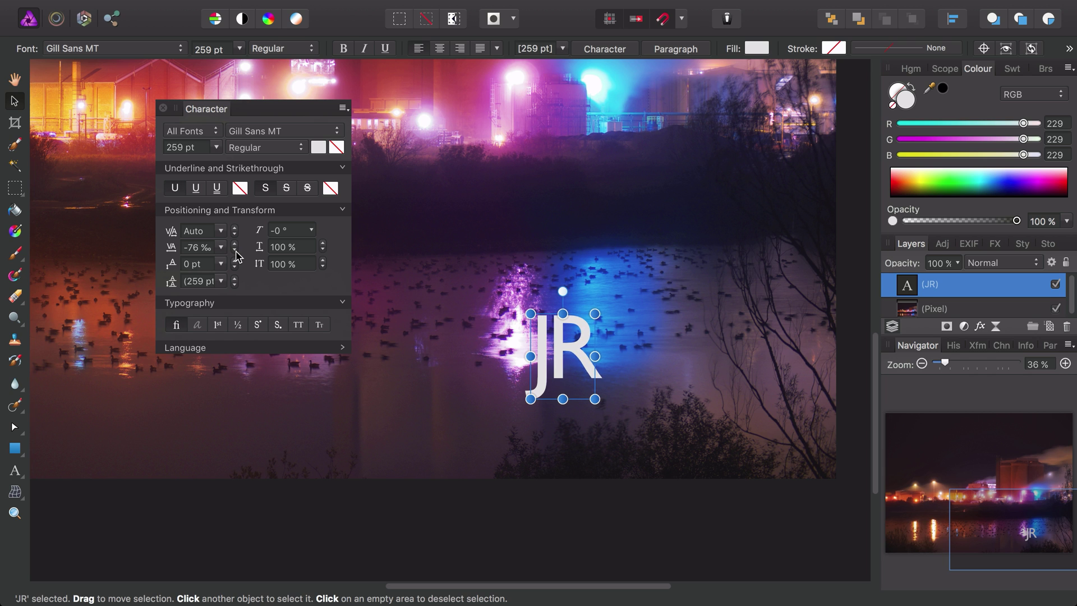
{"action": "left_click", "coordinate": [236, 251]}
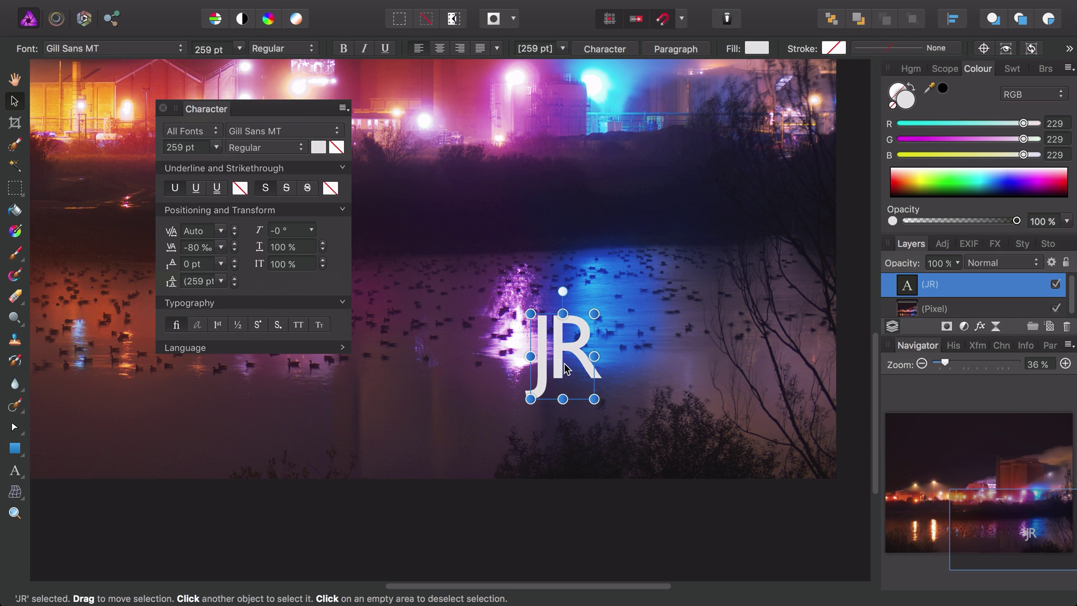
- Create a new artistic text object below JR reading 'PHOTOGRAPHY'
{"action": "left_click", "coordinate": [19, 475]}
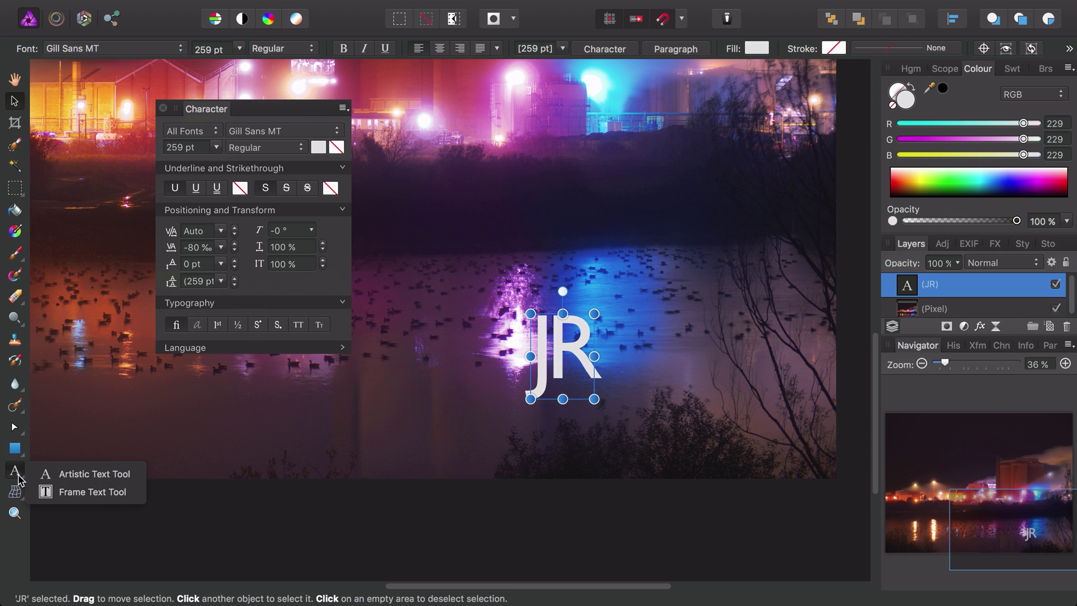
{"action": "left_click", "coordinate": [125, 478]}
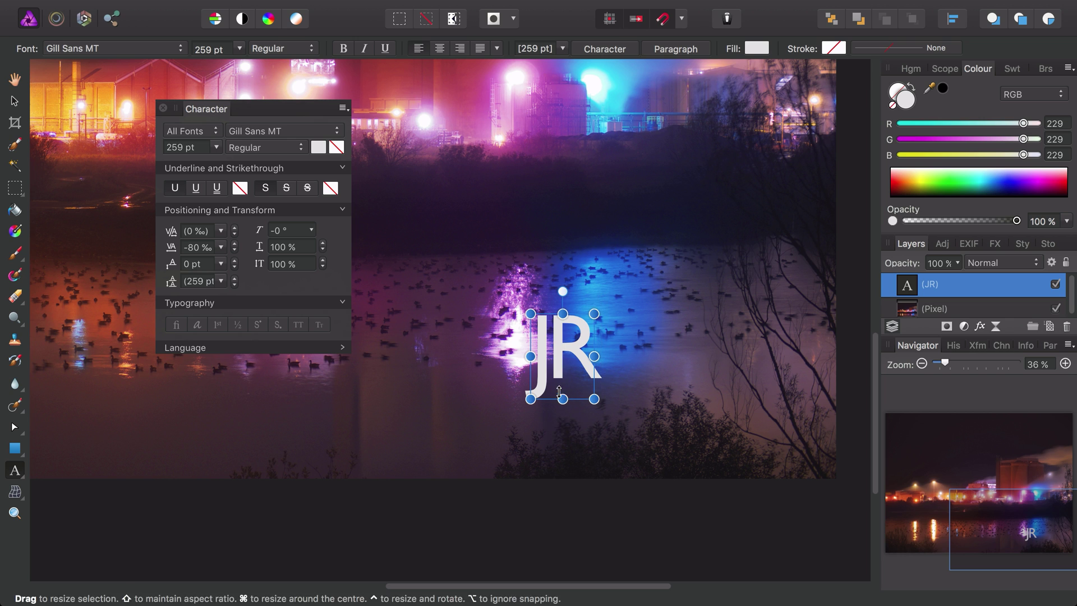
{"action": "left_click_drag", "start_coordinate": [561, 431], "coordinate": [697, 402]}
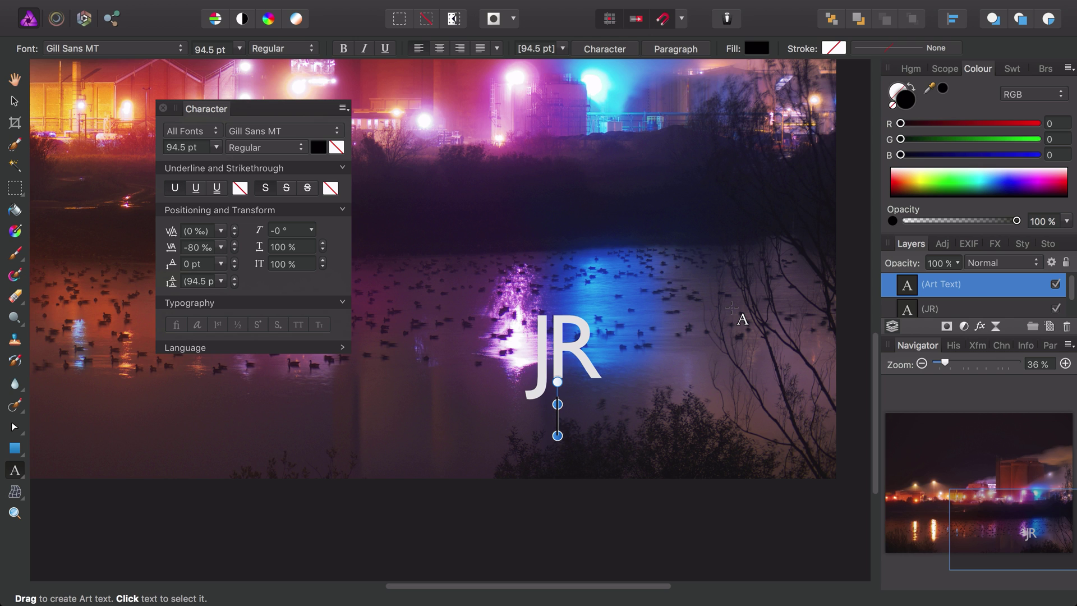
{"action": "type", "text": "PHOTOGR"}
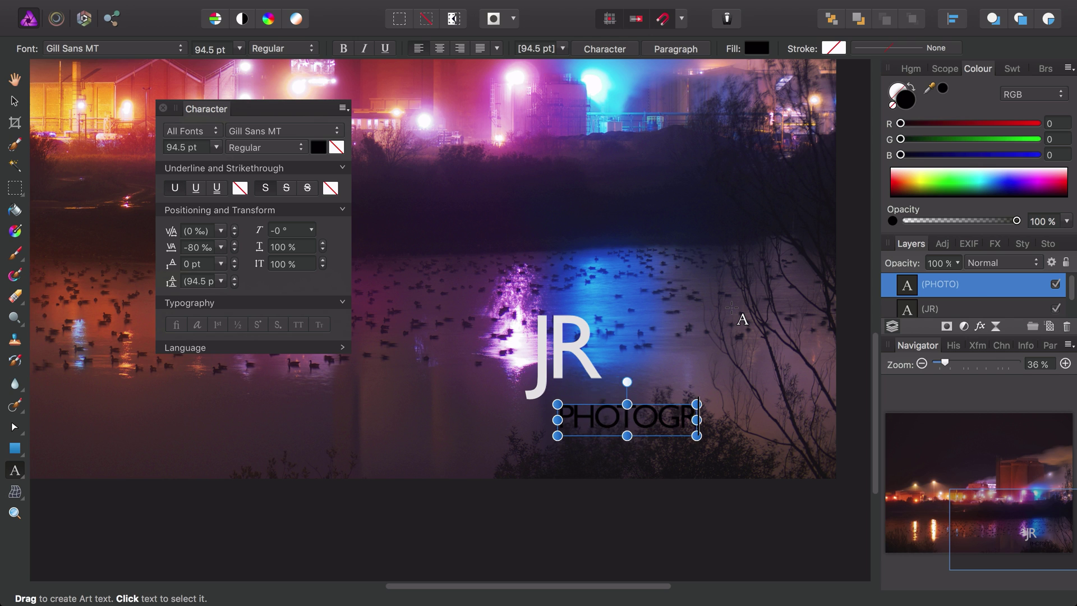
{"action": "type", "text": "APHY"}
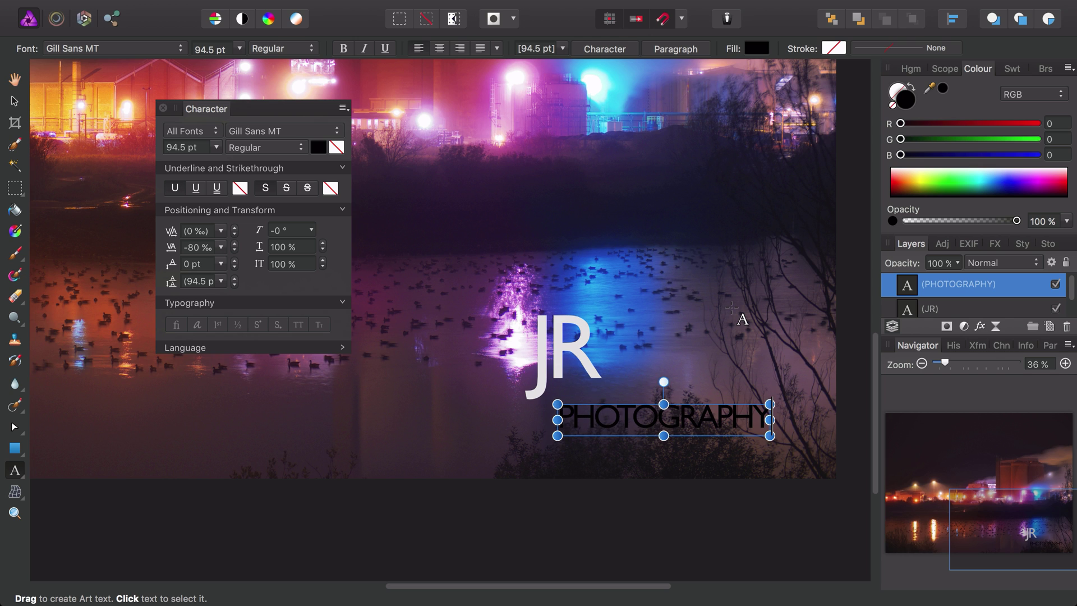
- Move PHOTOGRAPHY up and left so it sits snugly centred under JR
{"action": "left_click", "coordinate": [15, 102]}
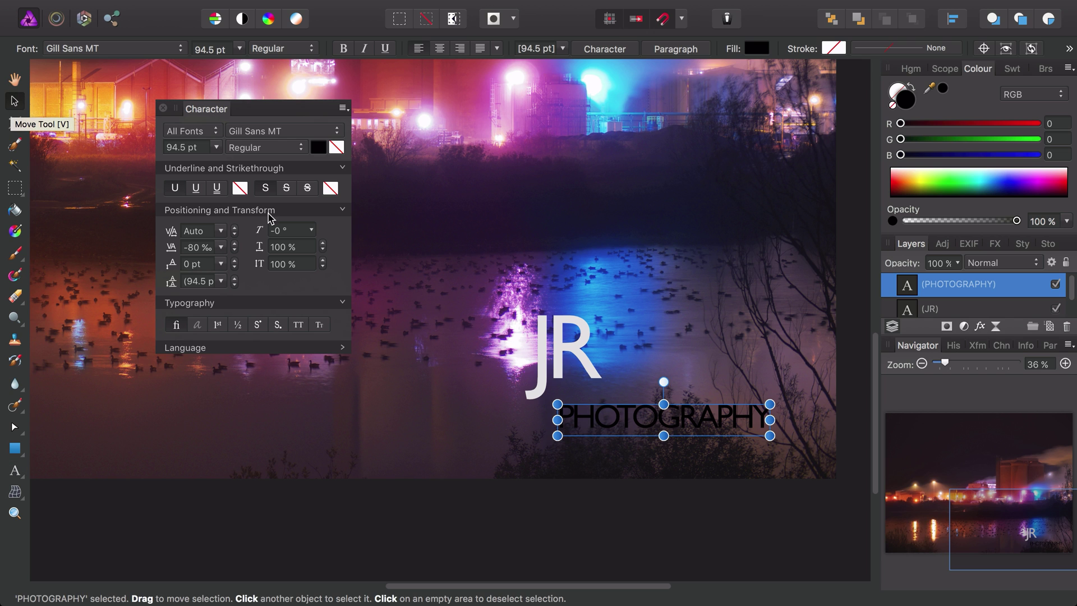
{"action": "left_click_drag", "start_coordinate": [605, 426], "coordinate": [596, 401]}
{"action": "scroll", "coordinate": [565, 417], "scroll_direction": "up", "scroll_amount": 5}
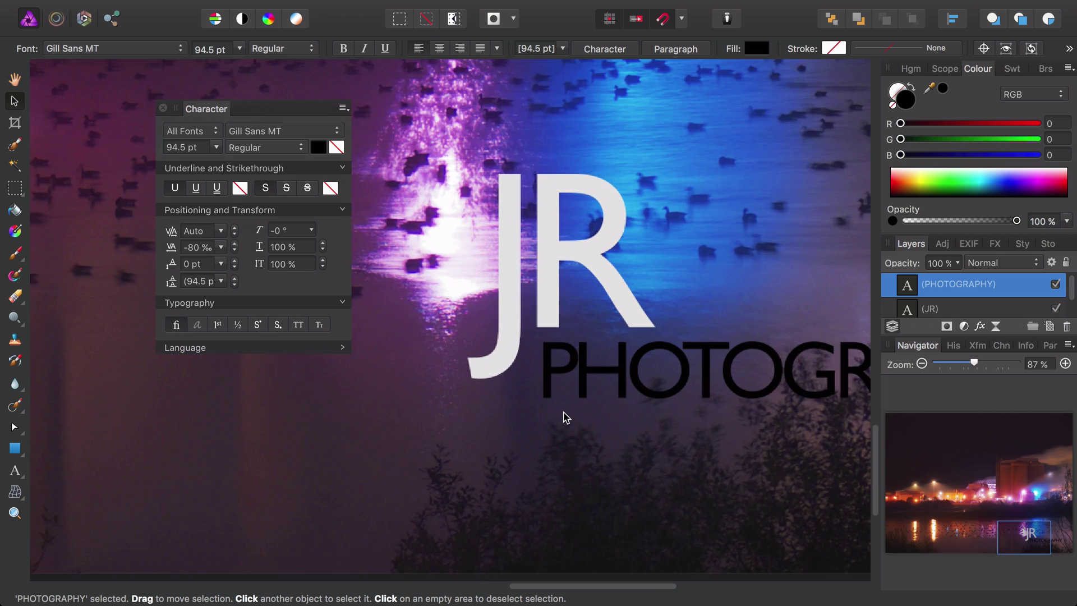
{"action": "scroll", "coordinate": [565, 418], "scroll_direction": "up", "scroll_amount": 5}
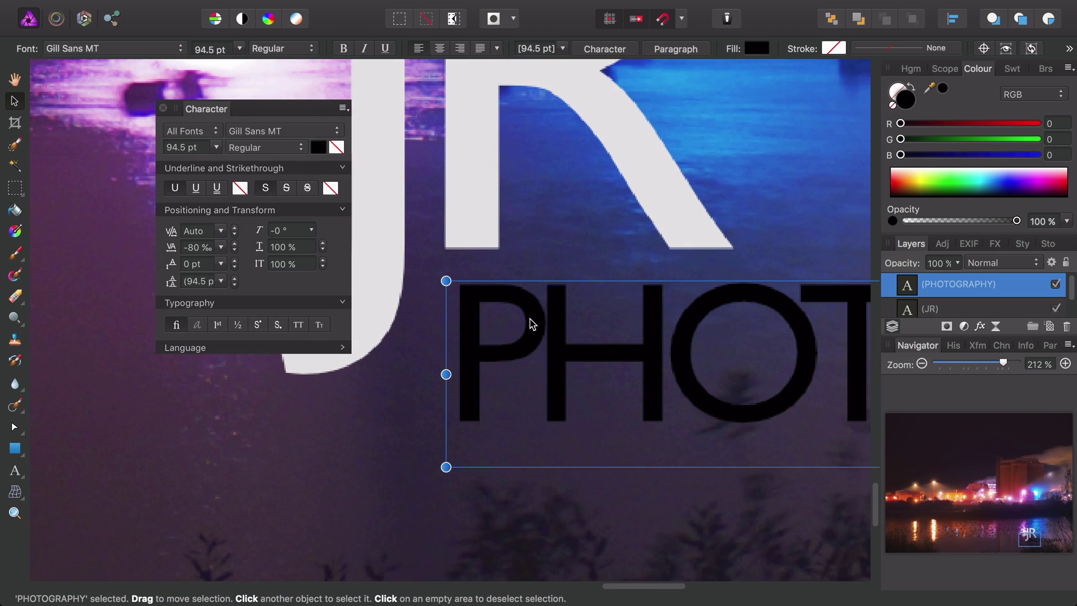
{"action": "left_click_drag", "start_coordinate": [532, 324], "coordinate": [515, 319]}
{"action": "scroll", "coordinate": [504, 376], "scroll_direction": "down", "scroll_amount": 6}
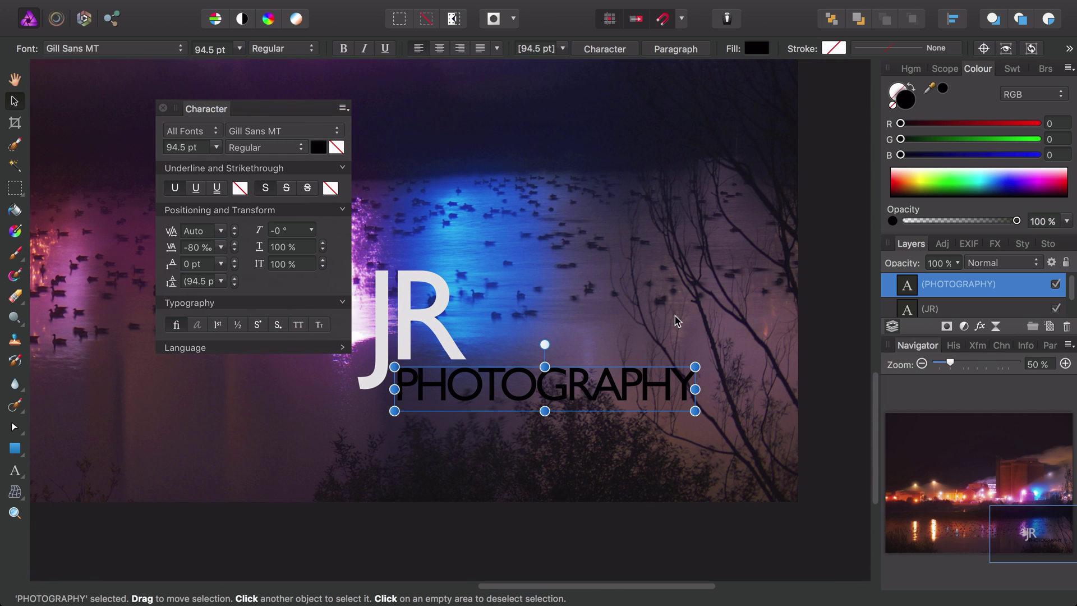
- Make PHOTOGRAPHY light grey (RGB 218) and set its tracking to -50 ‰
{"action": "left_click", "coordinate": [756, 48]}
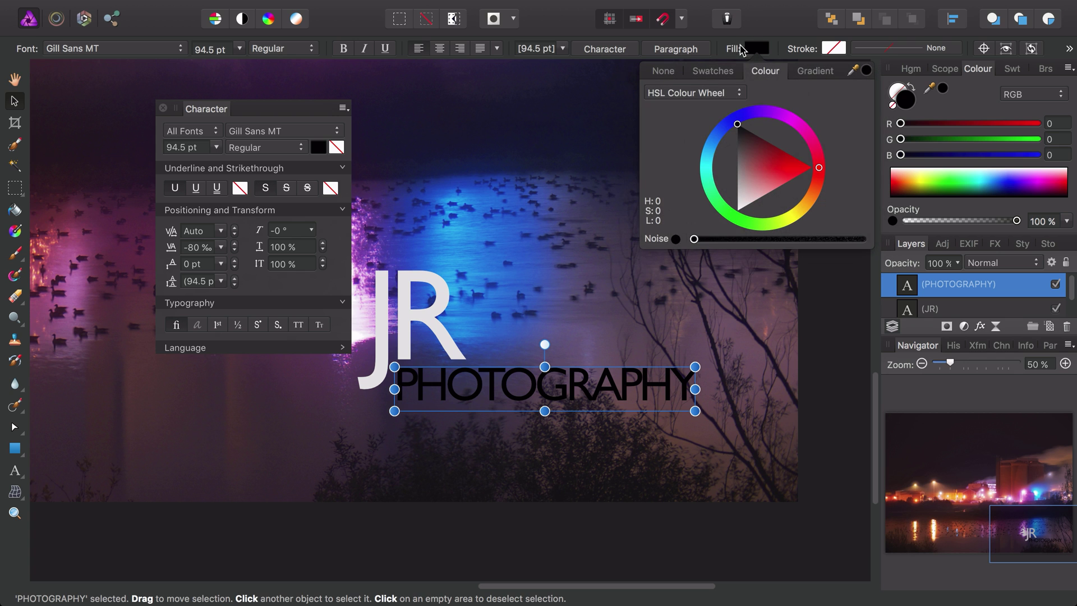
{"action": "mouse_move", "coordinate": [747, 183]}
{"action": "left_mouse_down"}
{"action": "mouse_move", "coordinate": [722, 219]}
{"action": "mouse_move", "coordinate": [718, 197]}
{"action": "left_mouse_up"}
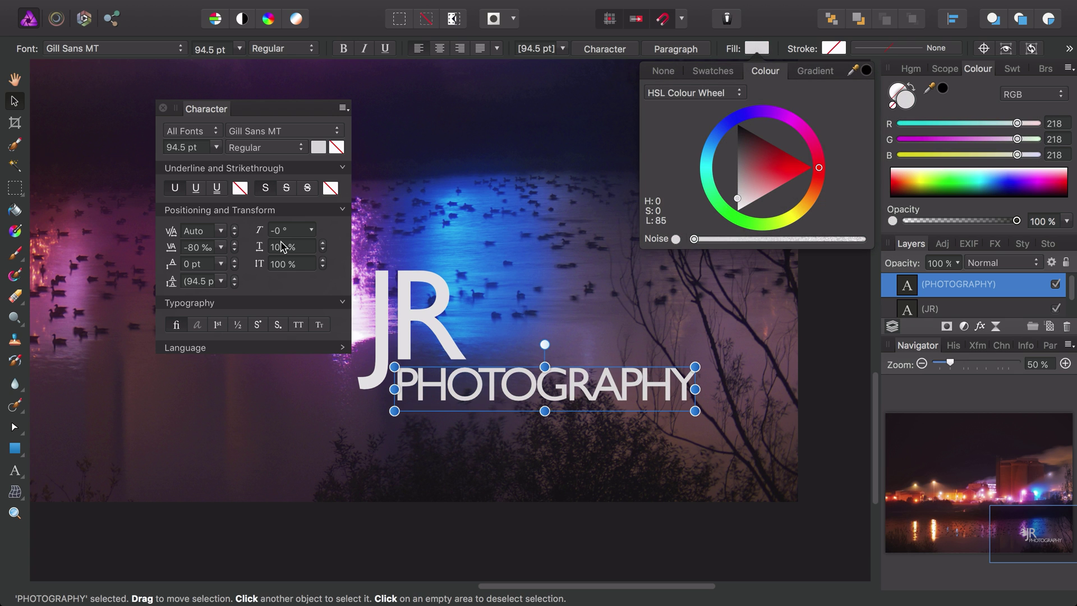
{"action": "left_click", "coordinate": [222, 250]}
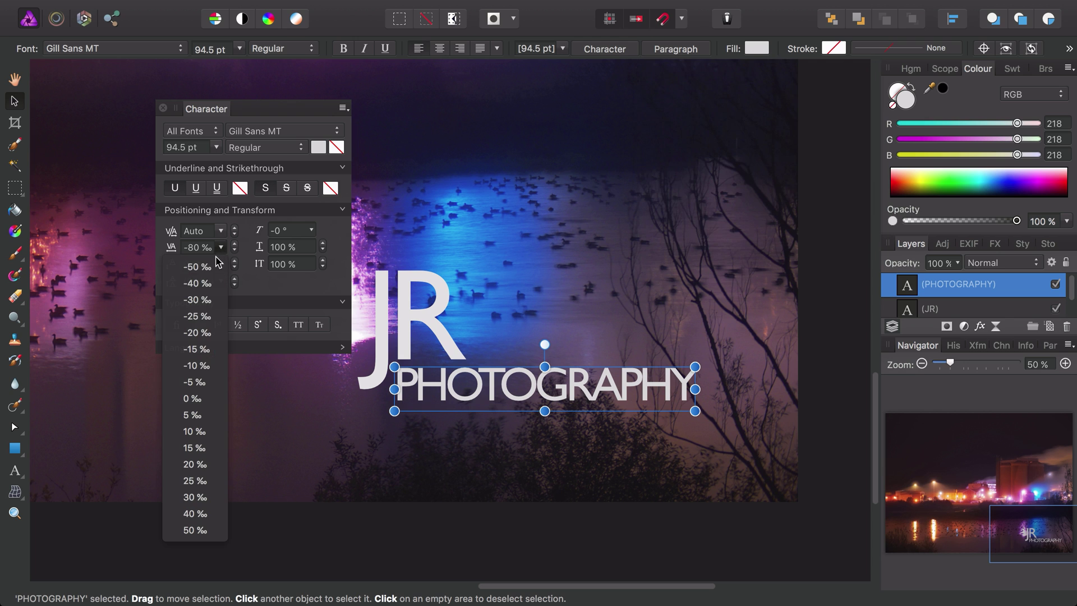
{"action": "left_click", "coordinate": [197, 268]}
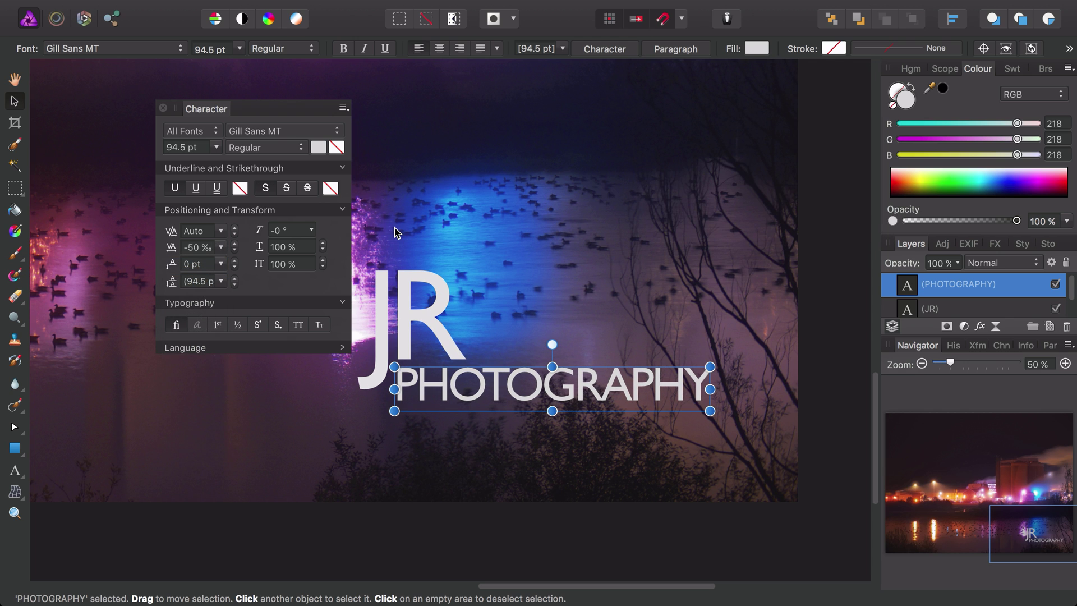
- Close the Character panel and move JR and PHOTOGRAPHY together toward the lower right
{"action": "left_click", "coordinate": [164, 109]}
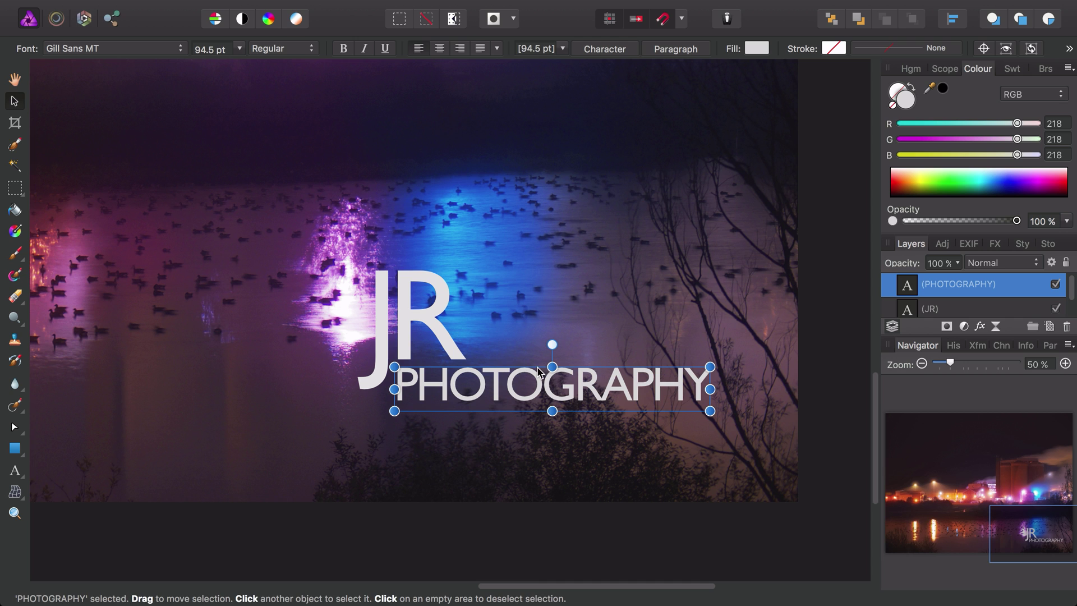
{"action": "left_click", "coordinate": [426, 317], "text": "shift"}
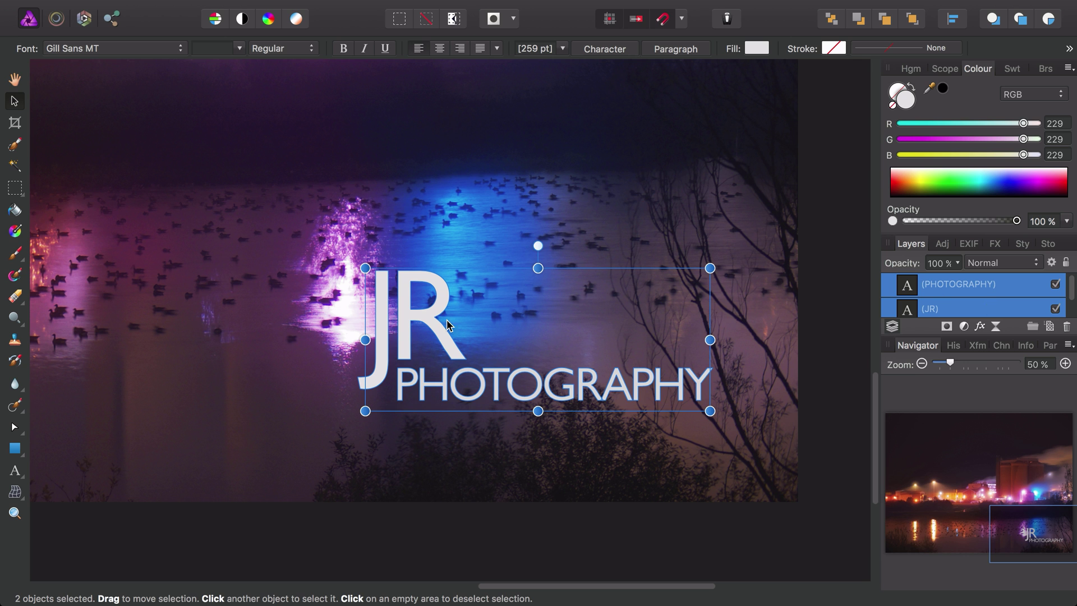
{"action": "left_click_drag", "start_coordinate": [435, 313], "coordinate": [499, 380]}
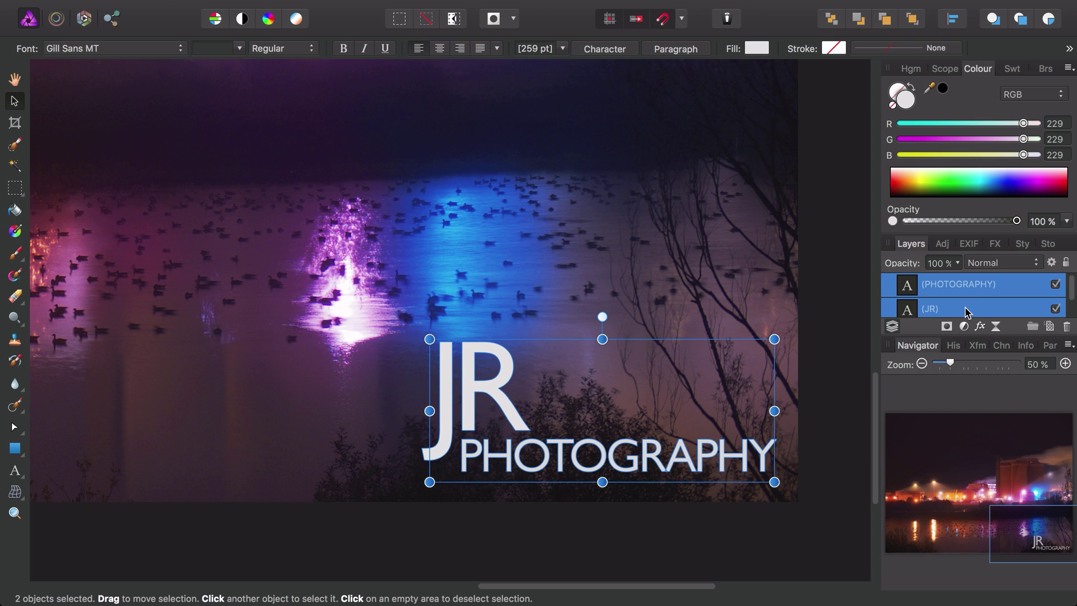
- Set both JR and PHOTOGRAPHY layers to 75% opacity, then select the JR layer alone
{"action": "left_click", "coordinate": [959, 265]}
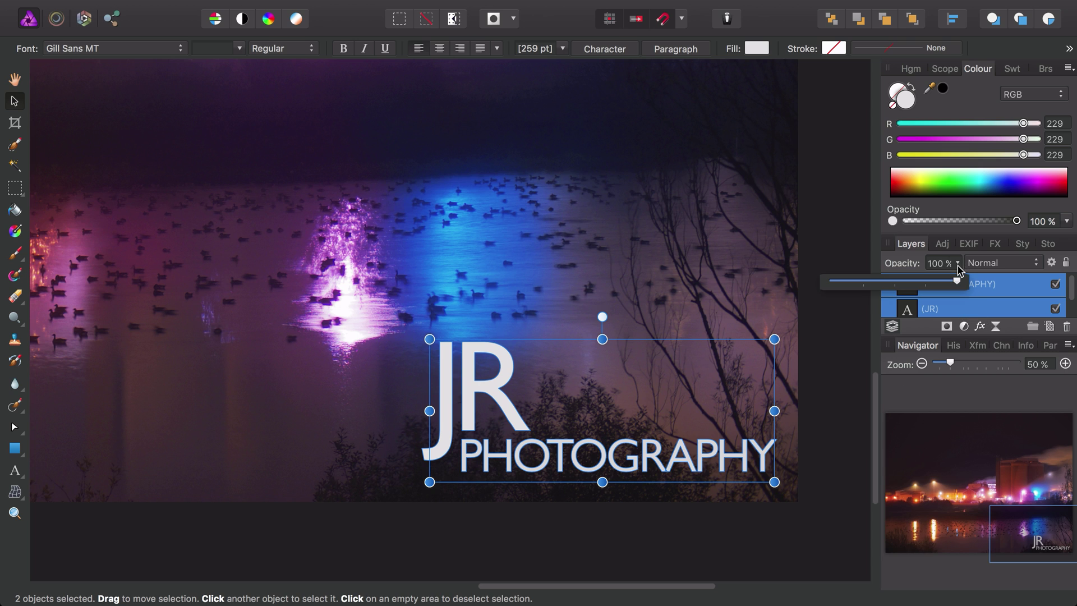
{"action": "left_click_drag", "start_coordinate": [955, 280], "coordinate": [922, 289]}
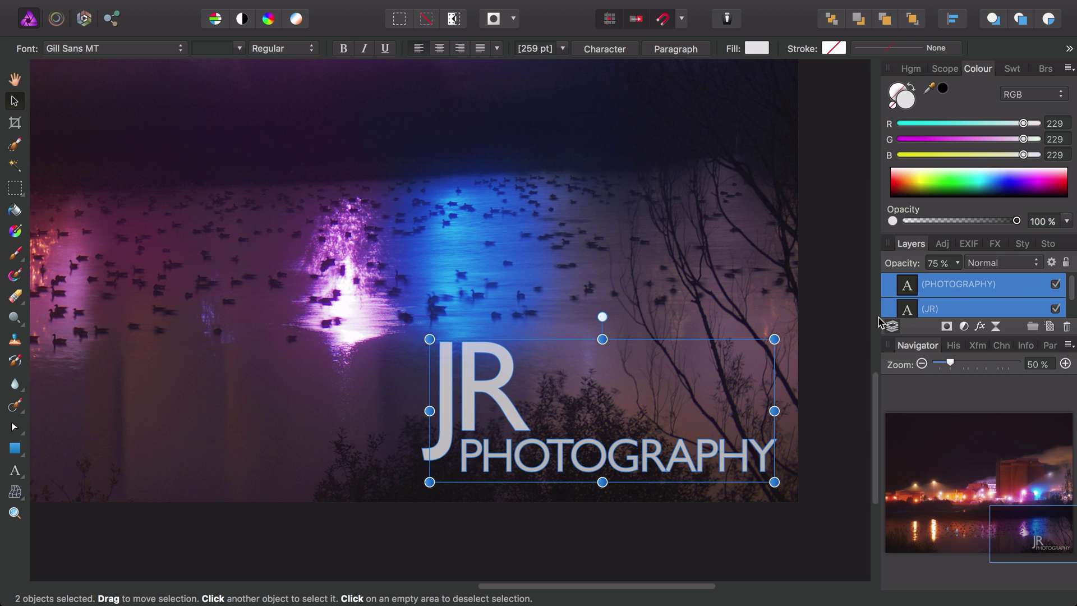
{"action": "left_click", "coordinate": [912, 311]}
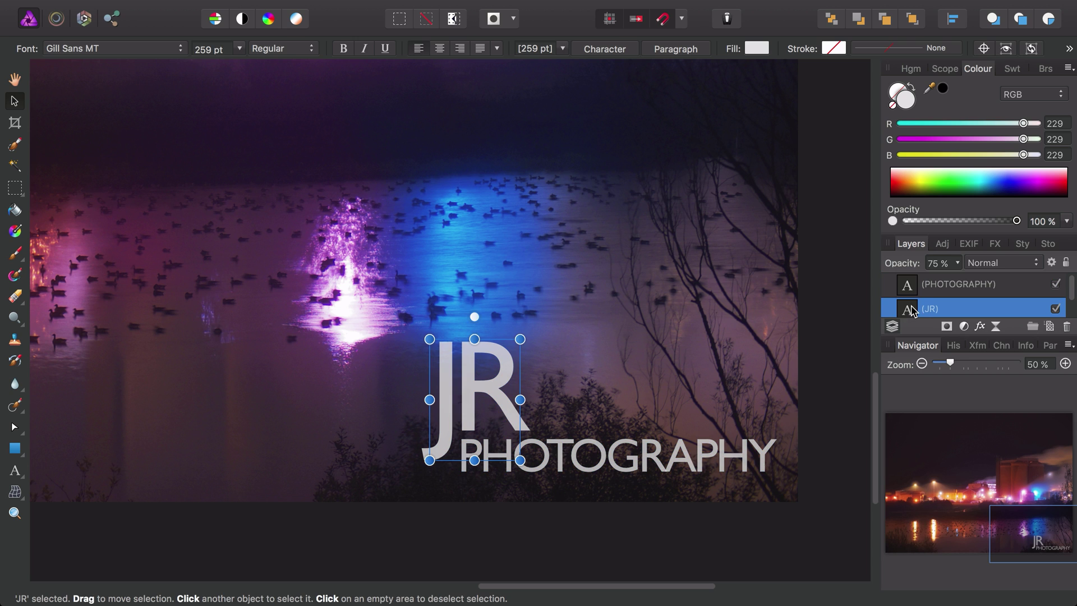
- Enable an Outer Shadow effect on the JR text layer
{"action": "left_click", "coordinate": [980, 327]}
{"action": "left_click_drag", "start_coordinate": [502, 110], "coordinate": [209, 19]}
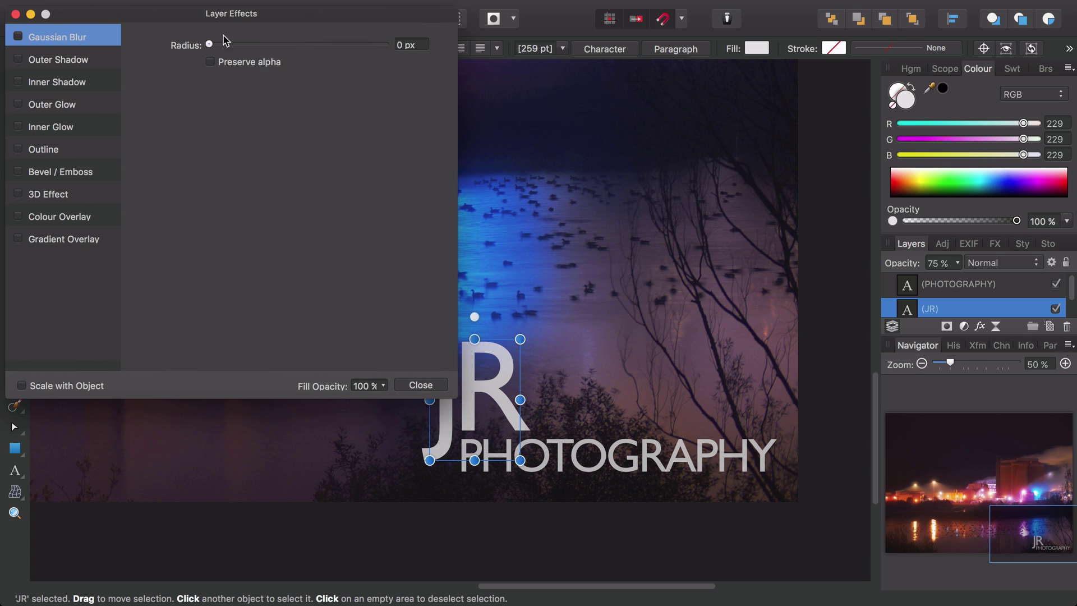
{"action": "left_click_drag", "start_coordinate": [638, 365], "coordinate": [703, 350]}
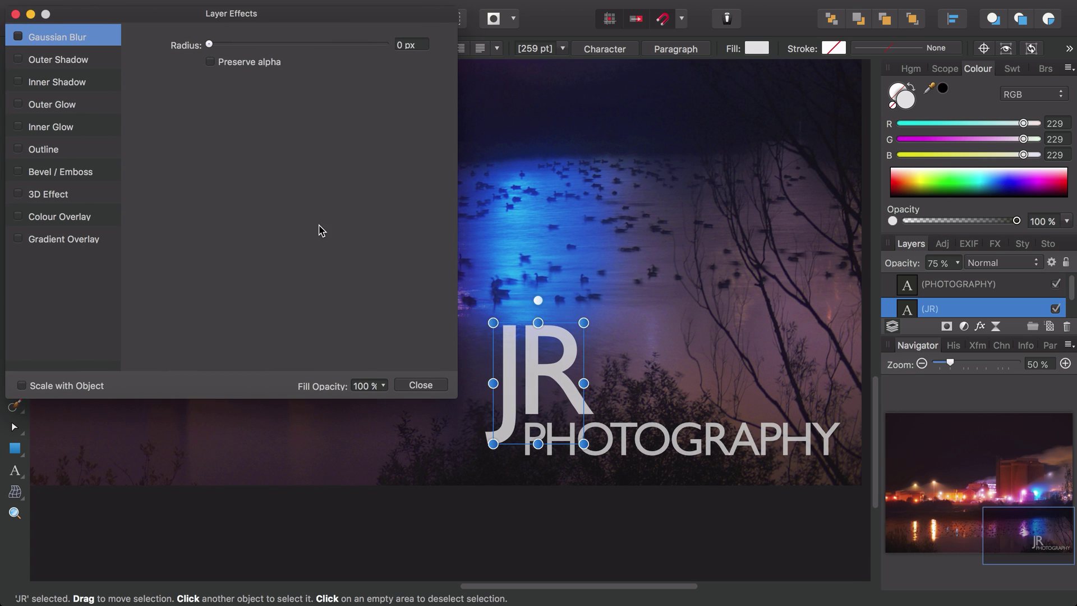
{"action": "left_click", "coordinate": [63, 60]}
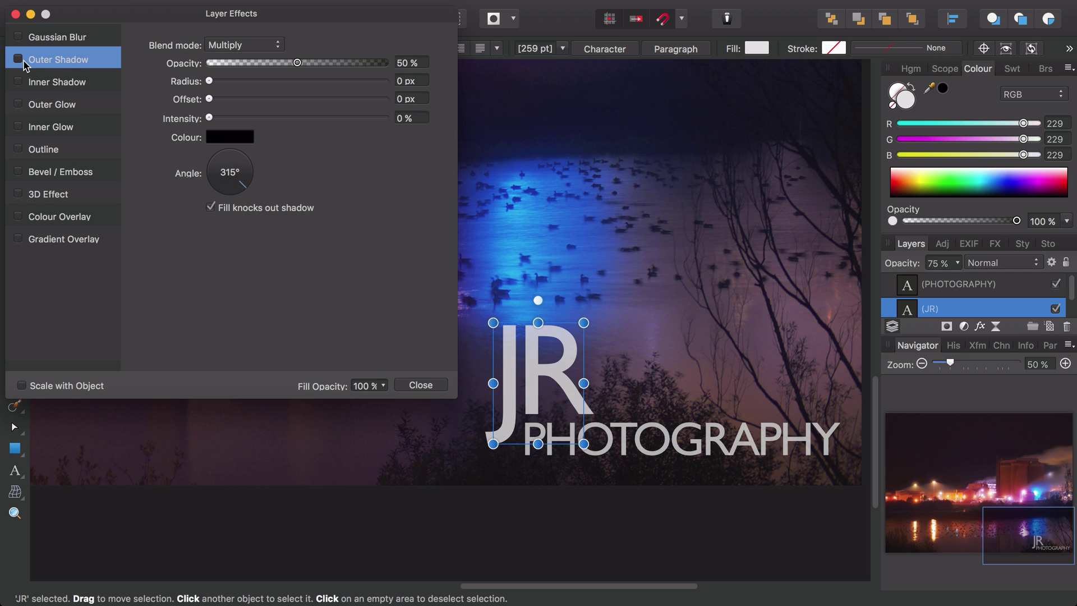
{"action": "left_click", "coordinate": [18, 59]}
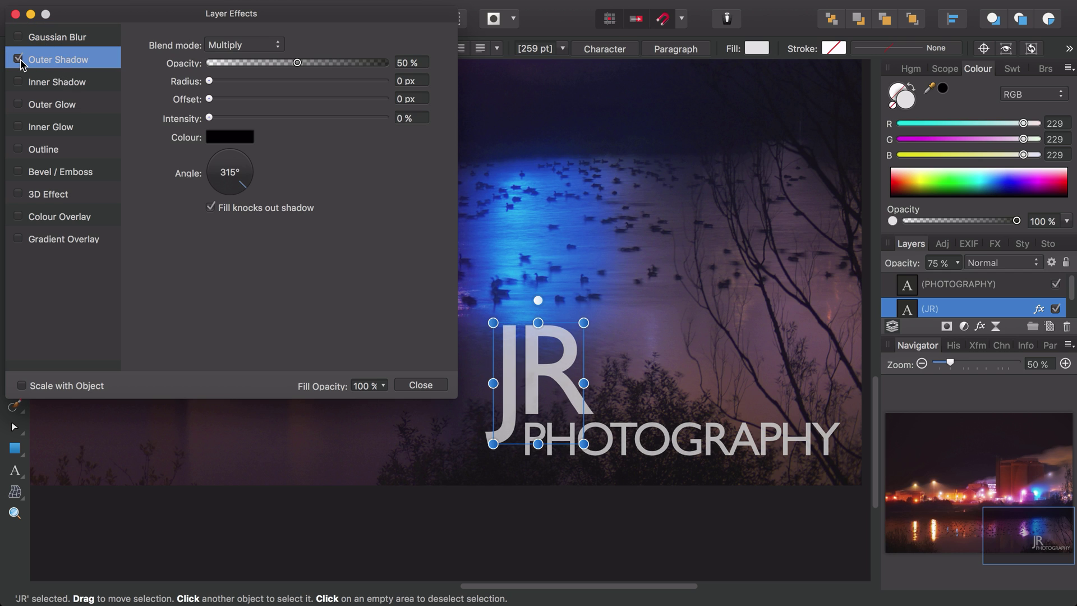
- Set the outer shadow to 91% opacity, 71.9 px radius and 42% intensity
{"action": "left_click_drag", "start_coordinate": [297, 63], "coordinate": [368, 73]}
{"action": "left_click_drag", "start_coordinate": [213, 85], "coordinate": [373, 84]}
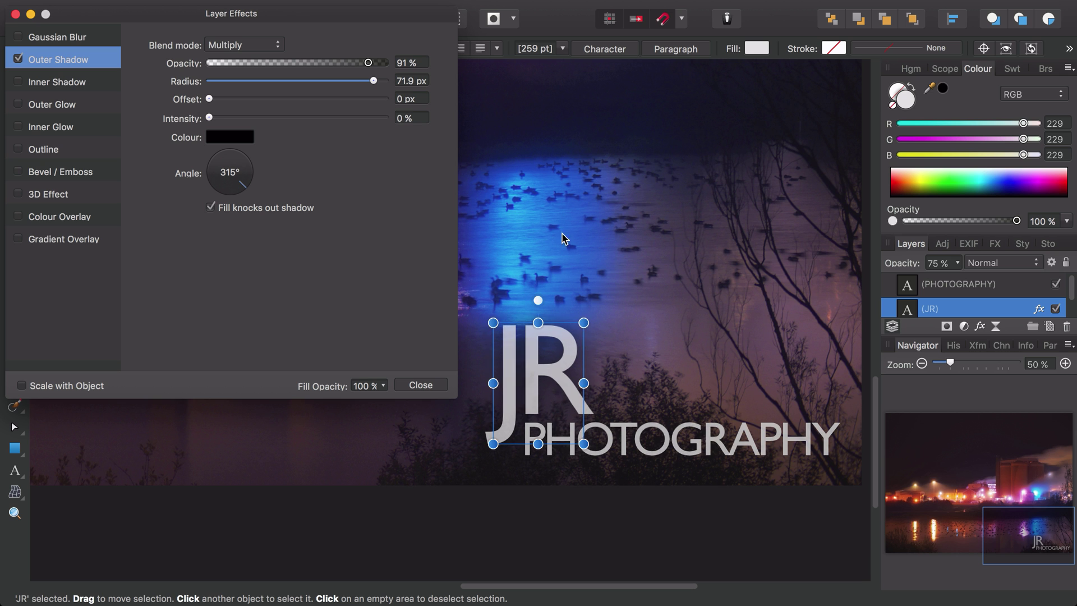
{"action": "scroll", "coordinate": [616, 418], "scroll_direction": "up", "scroll_amount": 2}
{"action": "scroll", "coordinate": [616, 418], "scroll_direction": "up", "scroll_amount": 4}
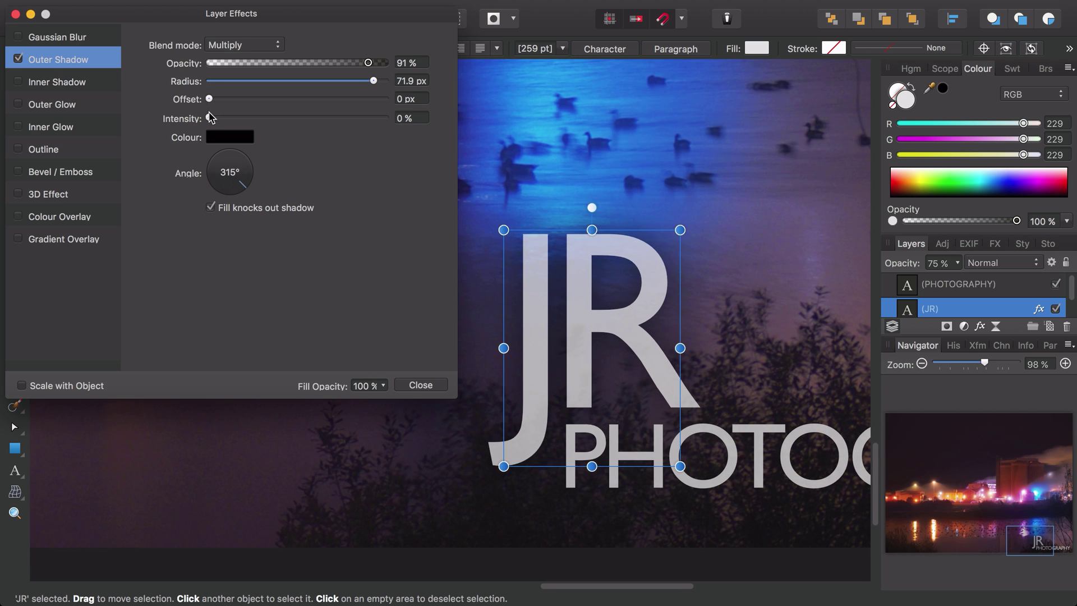
{"action": "left_click_drag", "start_coordinate": [210, 118], "coordinate": [290, 137]}
{"action": "scroll", "coordinate": [764, 493], "scroll_direction": "down", "scroll_amount": 1}
{"action": "scroll", "coordinate": [765, 493], "scroll_direction": "left", "scroll_amount": 1}
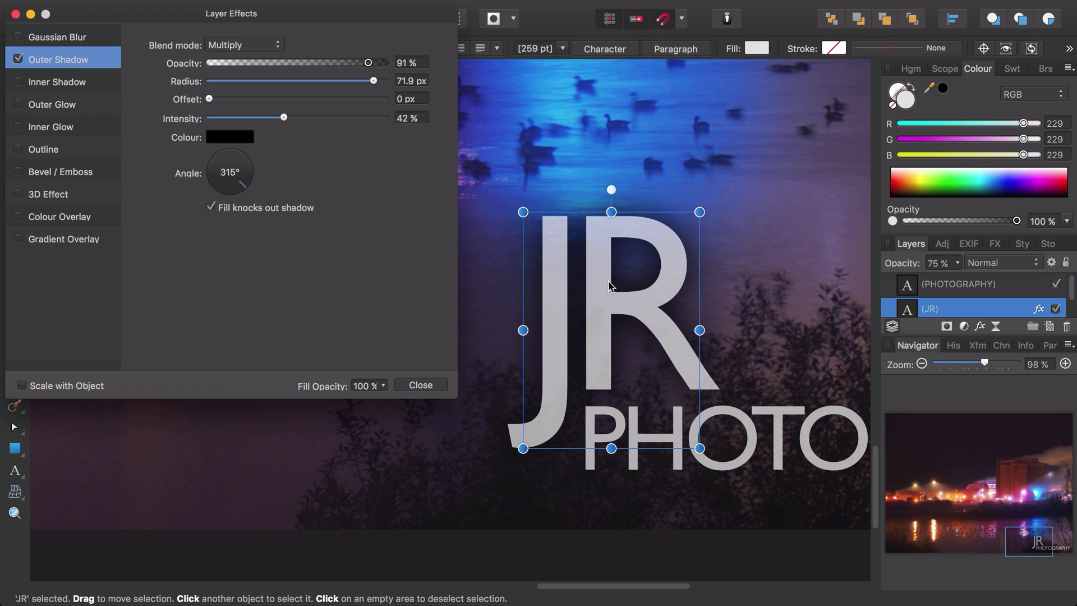
{"action": "scroll", "coordinate": [662, 369], "scroll_direction": "right", "scroll_amount": 5}
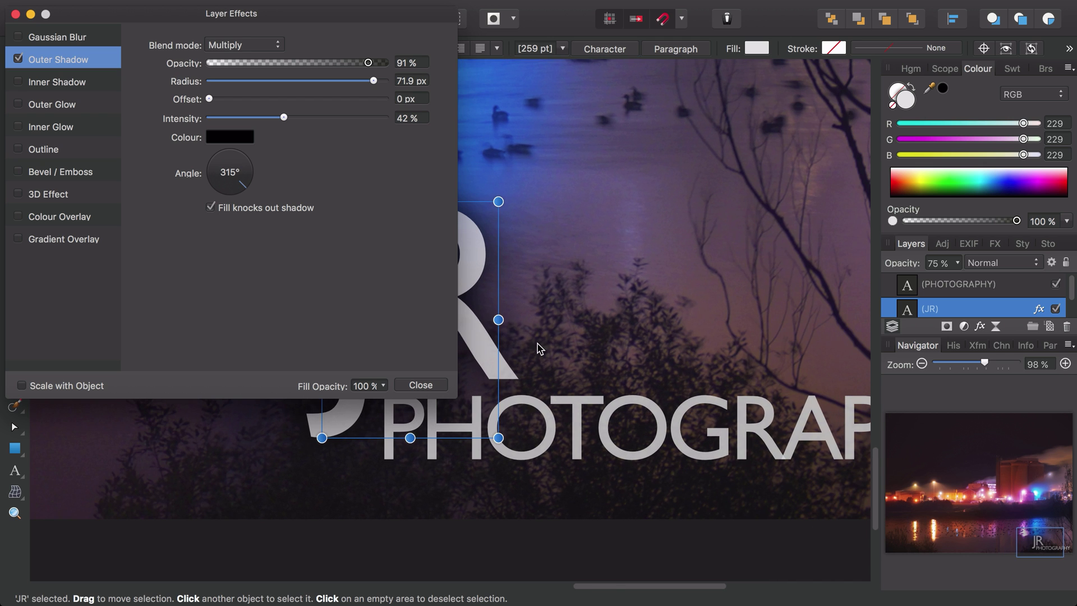
{"action": "left_click", "coordinate": [421, 385]}
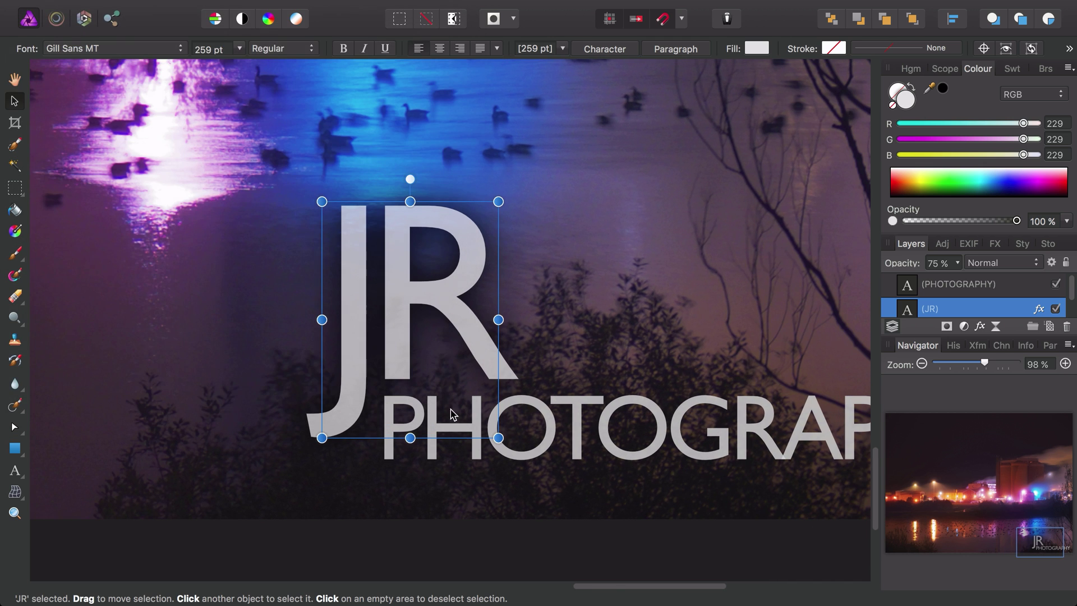
- Add a Multiply outer shadow to the PHOTOGRAPHY layer: 83% opacity, 36.6 px radius, 25% intensity
{"action": "left_click", "coordinate": [945, 286]}
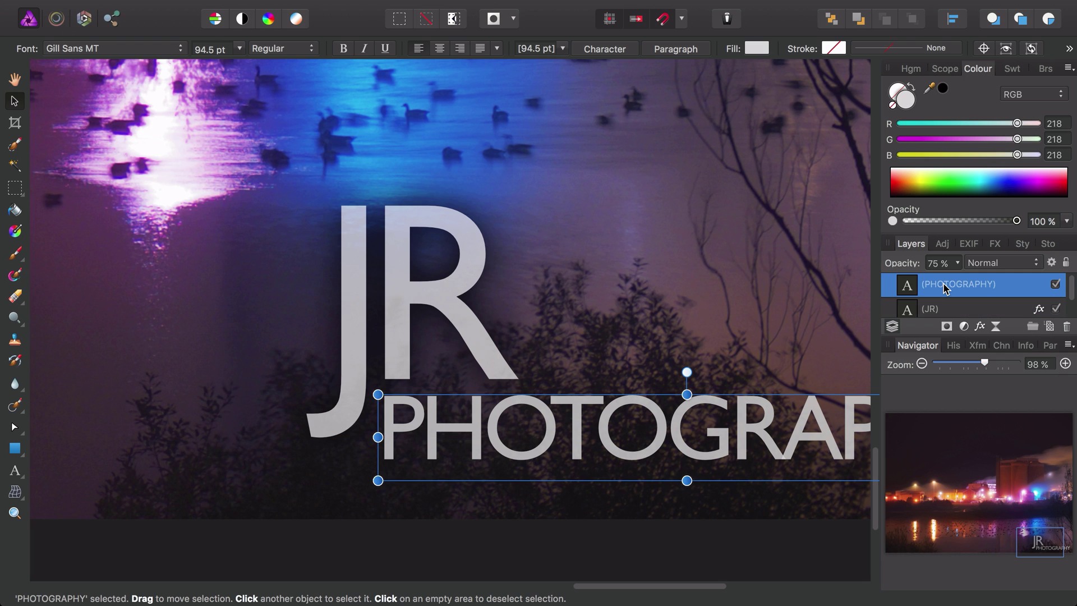
{"action": "left_click", "coordinate": [980, 326]}
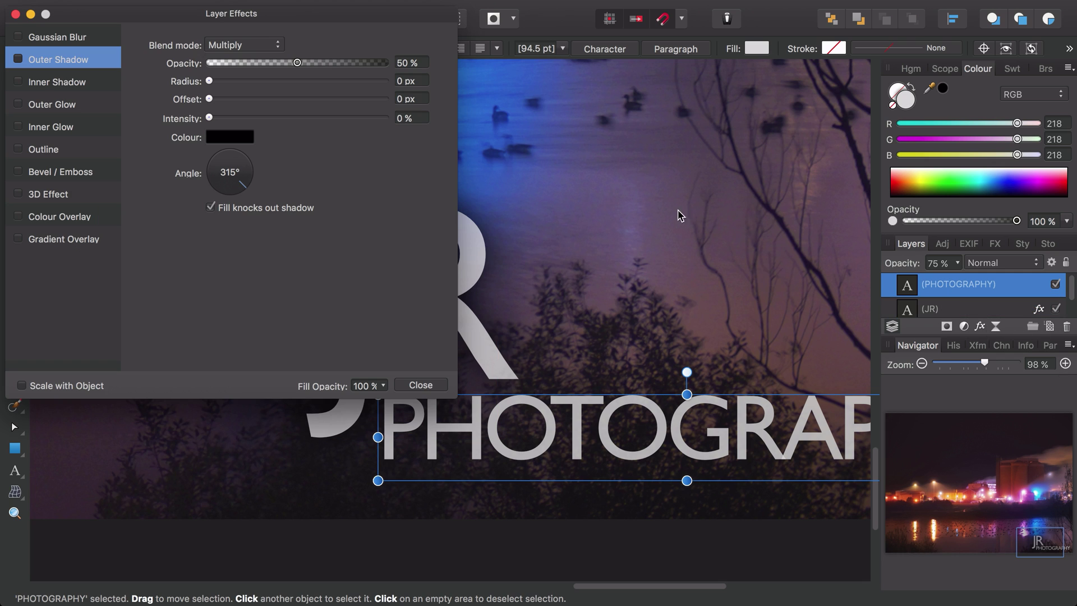
{"action": "left_click_drag", "start_coordinate": [630, 247], "coordinate": [683, 233]}
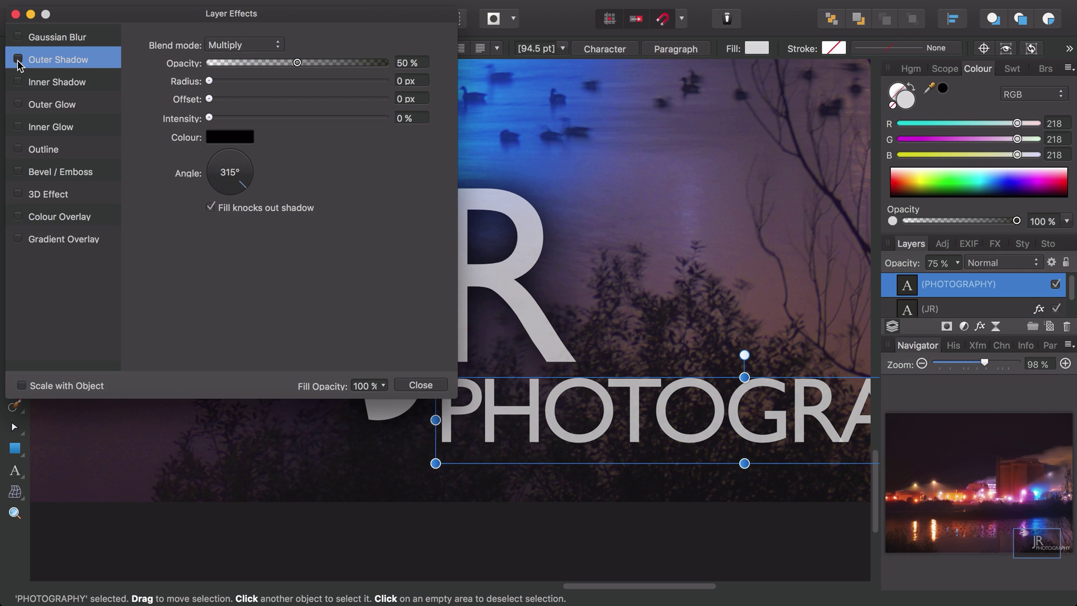
{"action": "left_click", "coordinate": [18, 59]}
{"action": "left_click_drag", "start_coordinate": [297, 63], "coordinate": [357, 64]}
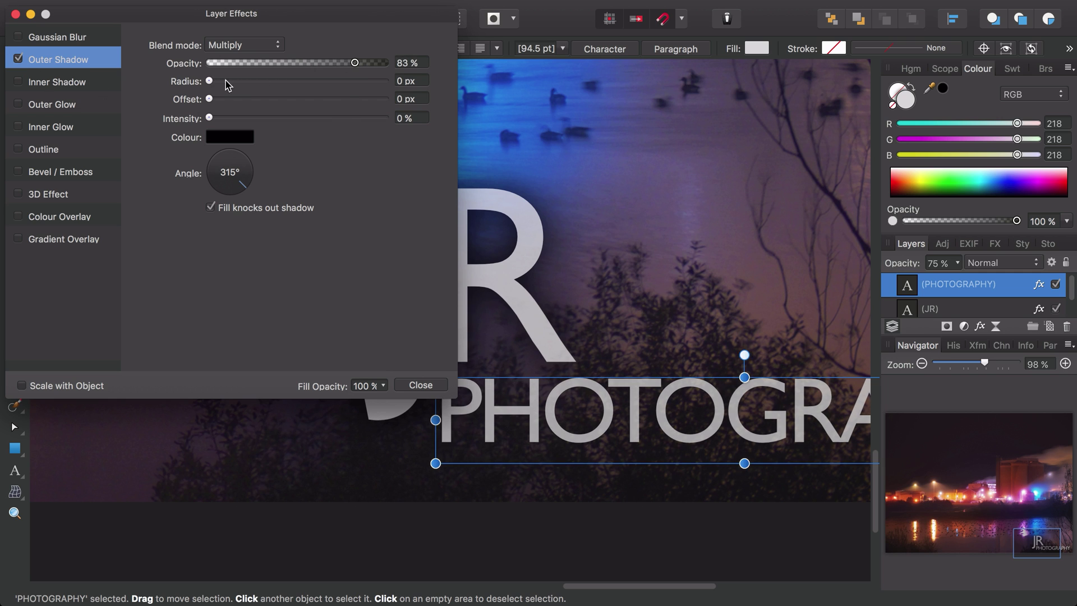
{"action": "left_click_drag", "start_coordinate": [226, 81], "coordinate": [338, 81]}
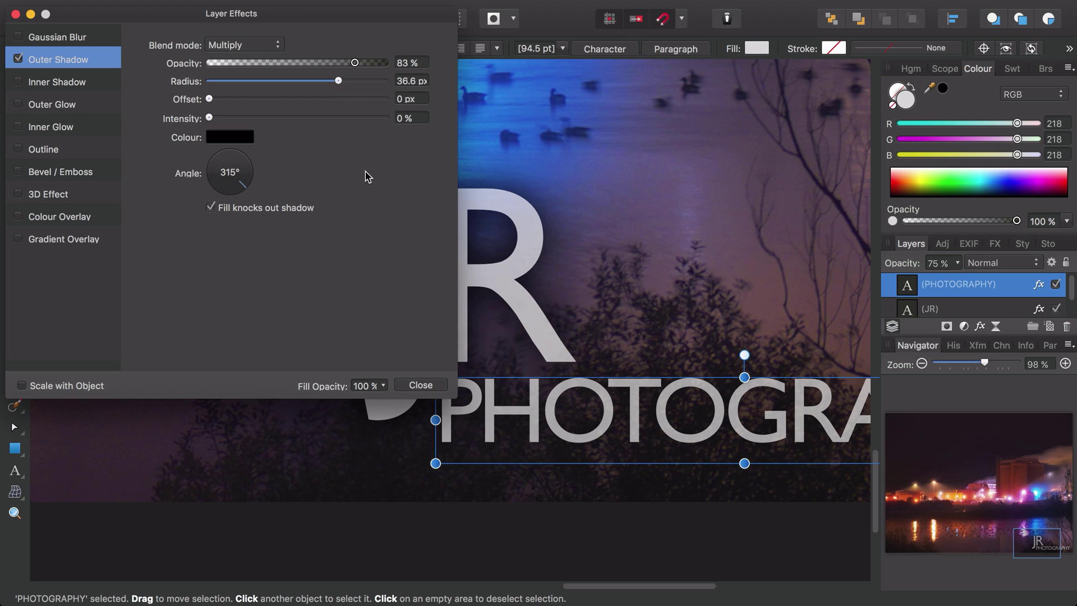
{"action": "left_click_drag", "start_coordinate": [210, 117], "coordinate": [254, 125]}
{"action": "scroll", "coordinate": [776, 368], "scroll_direction": "right", "scroll_amount": 10}
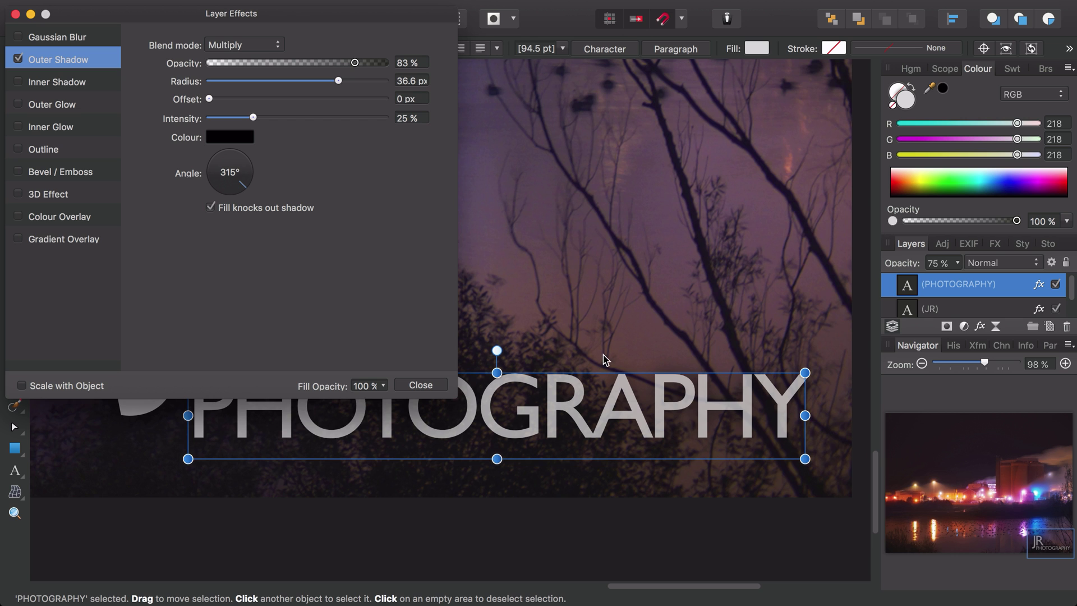
{"action": "scroll", "coordinate": [642, 366], "scroll_direction": "left", "scroll_amount": 3}
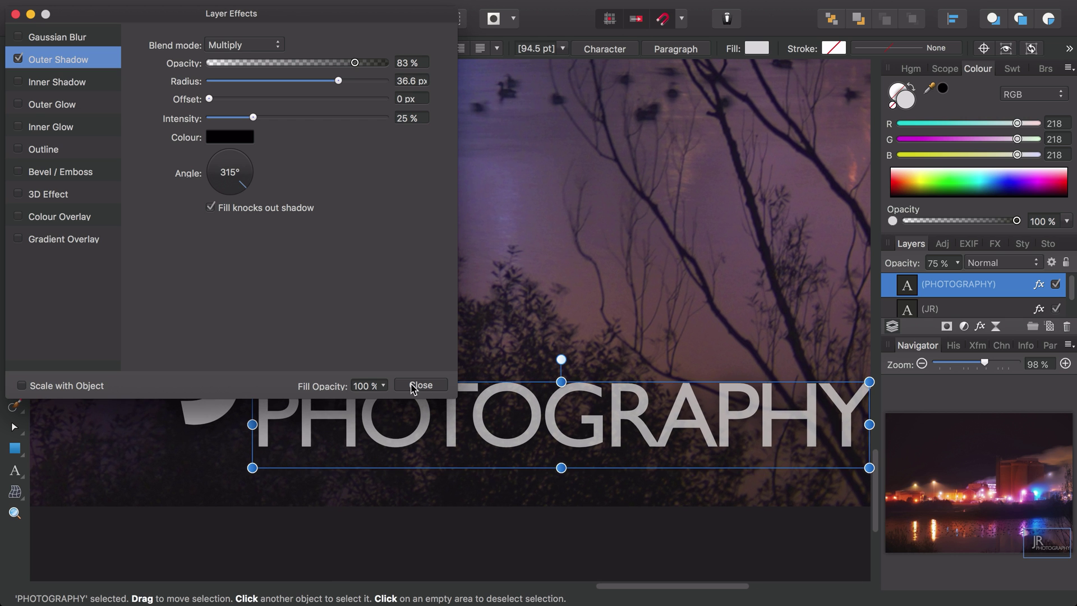
{"action": "left_click", "coordinate": [421, 386]}
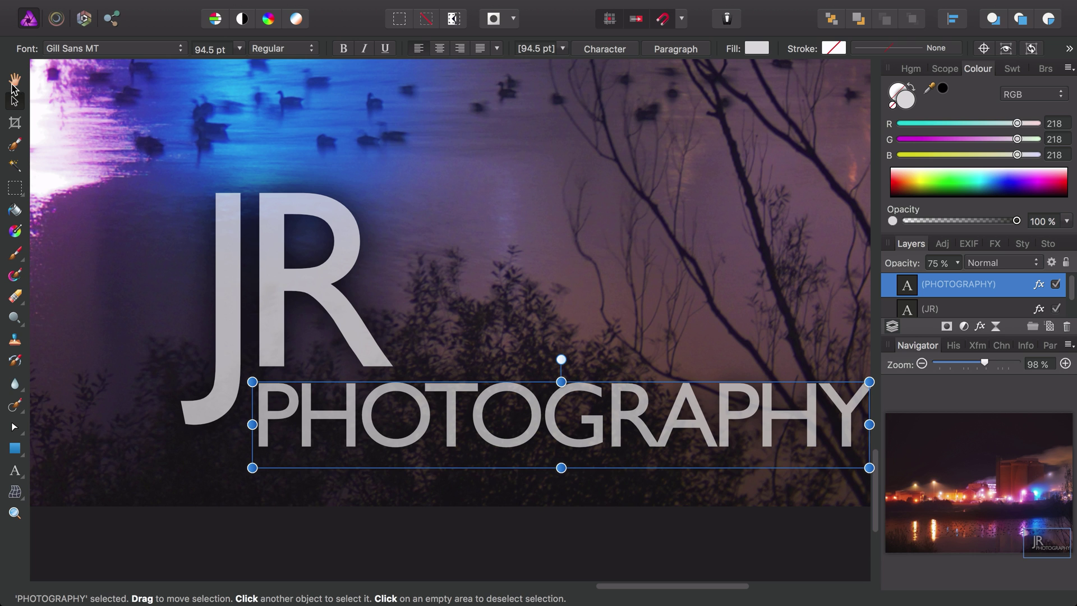
- Pan and zoom out with the Hand tool until the whole photo and bottom-right watermark fit the window
{"action": "left_click", "coordinate": [15, 81]}
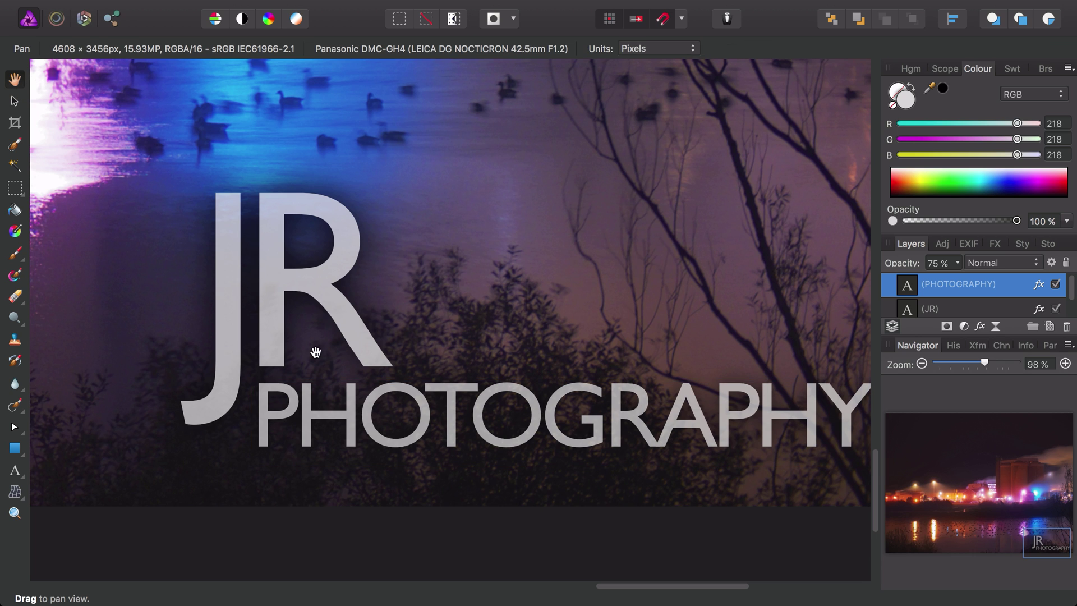
{"action": "left_click_drag", "start_coordinate": [304, 302], "coordinate": [410, 336]}
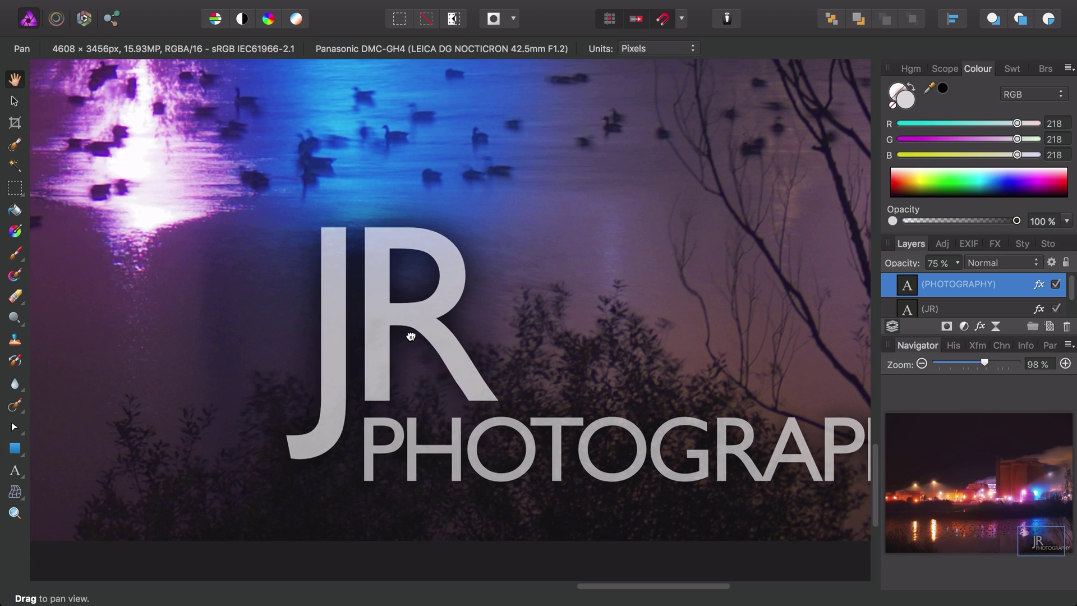
{"action": "scroll", "coordinate": [410, 336], "scroll_direction": "down", "scroll_amount": 5}
{"action": "scroll", "coordinate": [426, 340], "scroll_direction": "up", "scroll_amount": 3}
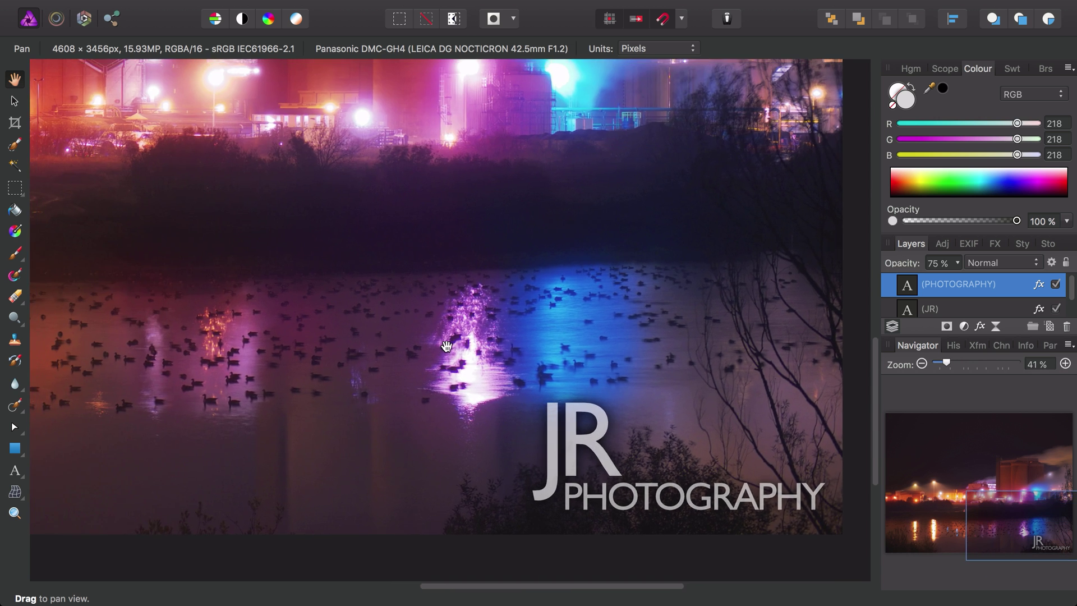
{"action": "scroll", "coordinate": [445, 345], "scroll_direction": "down", "scroll_amount": 2}
{"action": "scroll", "coordinate": [444, 345], "scroll_direction": "down", "scroll_amount": 1}
{"action": "left_click_drag", "start_coordinate": [384, 322], "coordinate": [541, 433]}
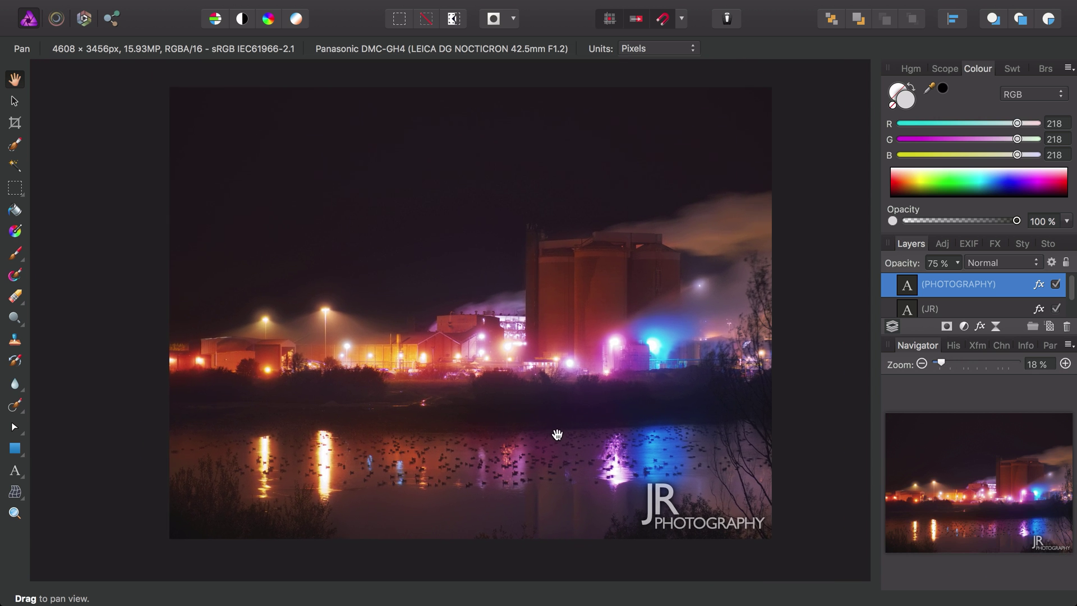